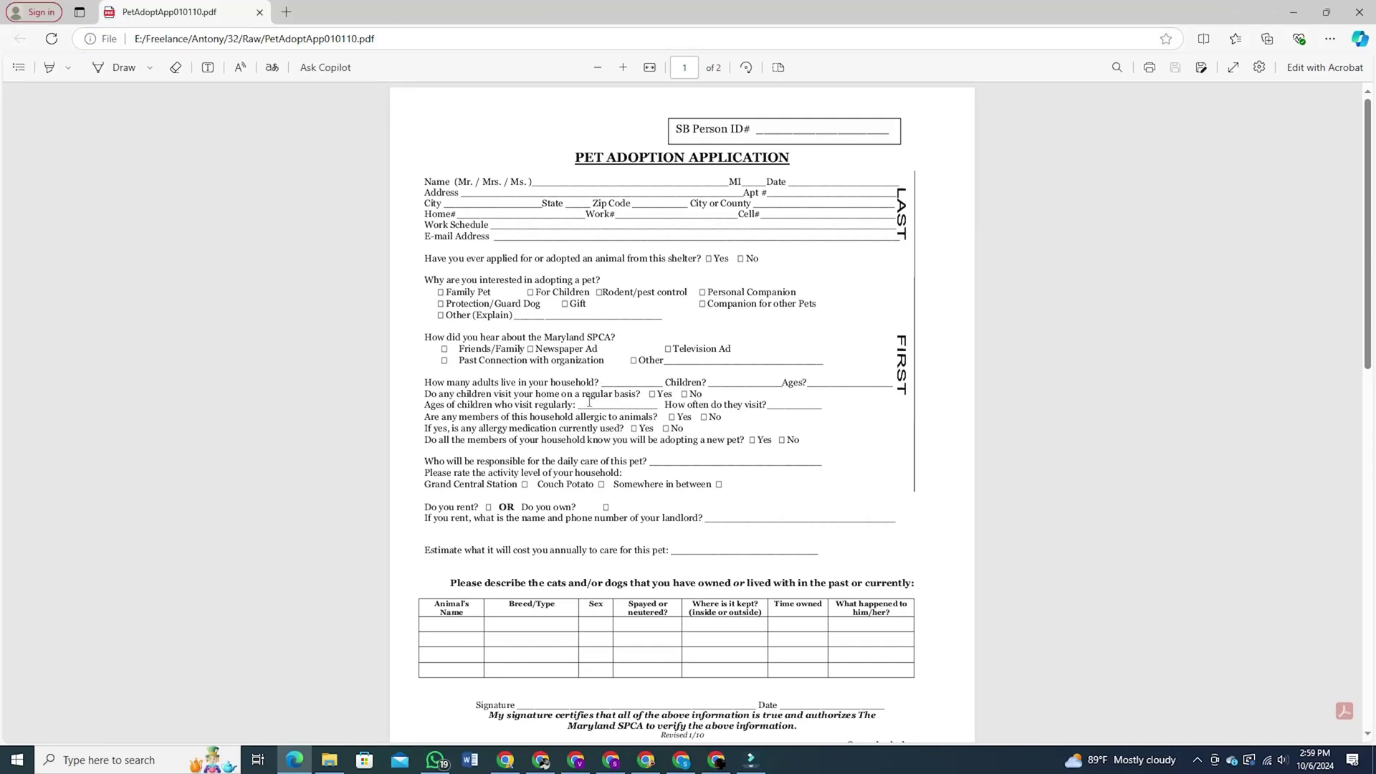
In Edge, type sample text into the SB Person ID, E-mail Address and a phone field
{"action": "left_click", "coordinate": [475, 195]}
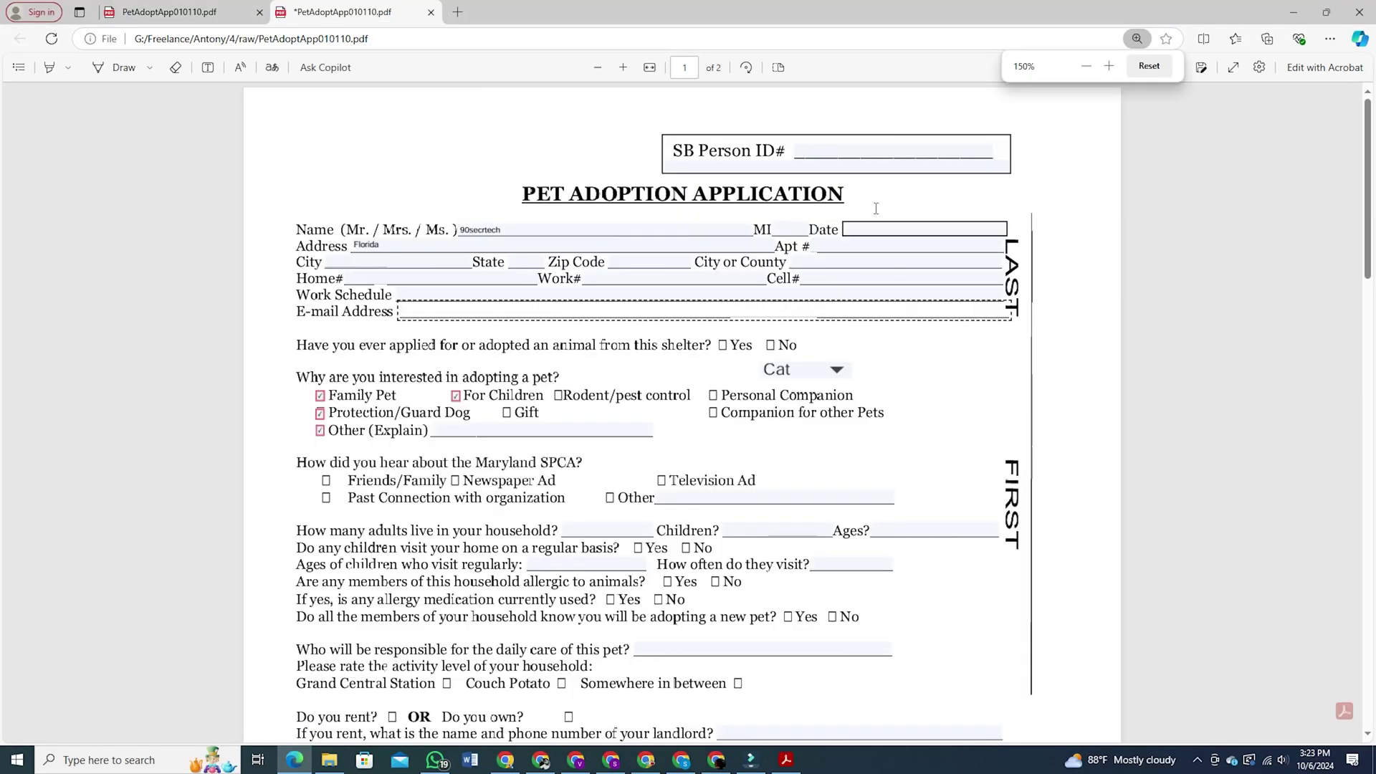
{"action": "left_click", "coordinate": [835, 156]}
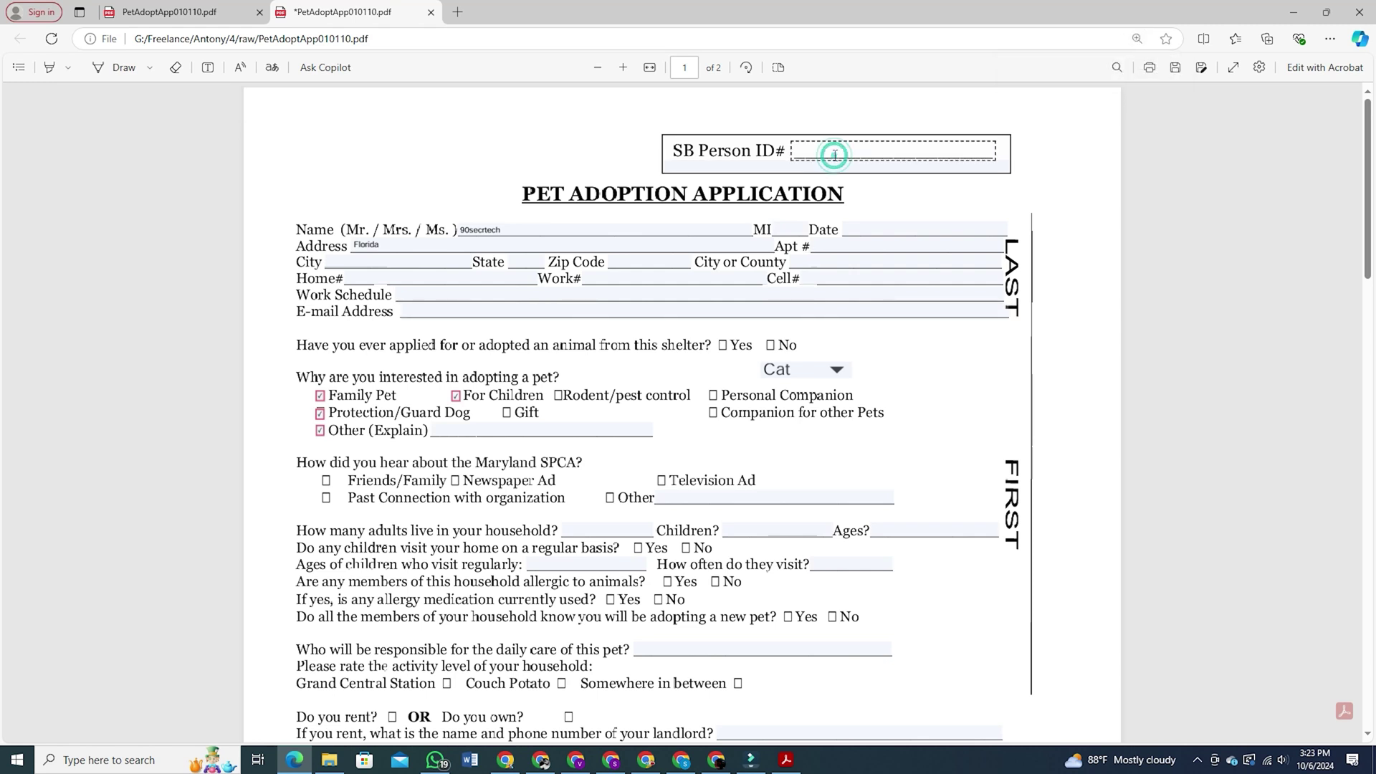
{"action": "type", "text": "dgdsg"}
{"action": "left_click", "coordinate": [824, 166]}
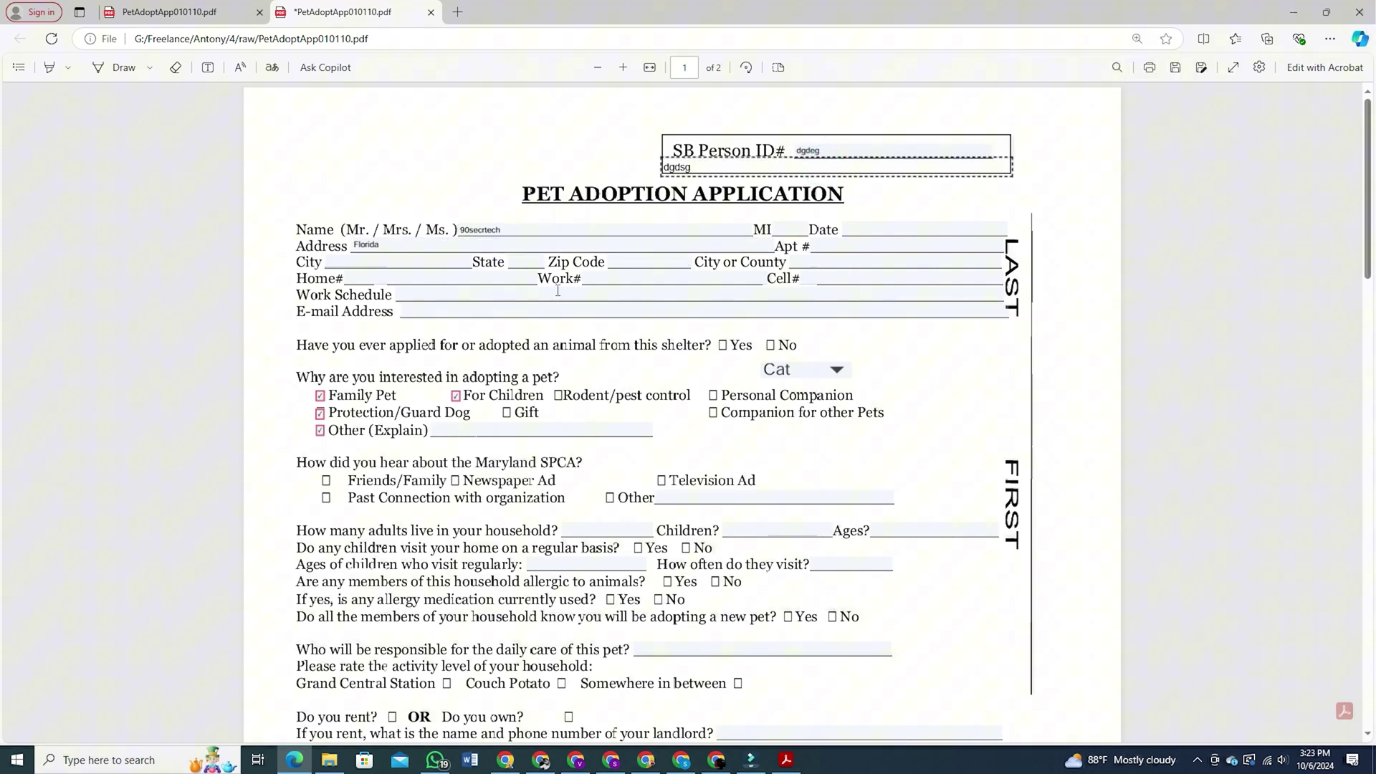
{"action": "left_click", "coordinate": [499, 308]}
{"action": "type", "text": "sdggg"}
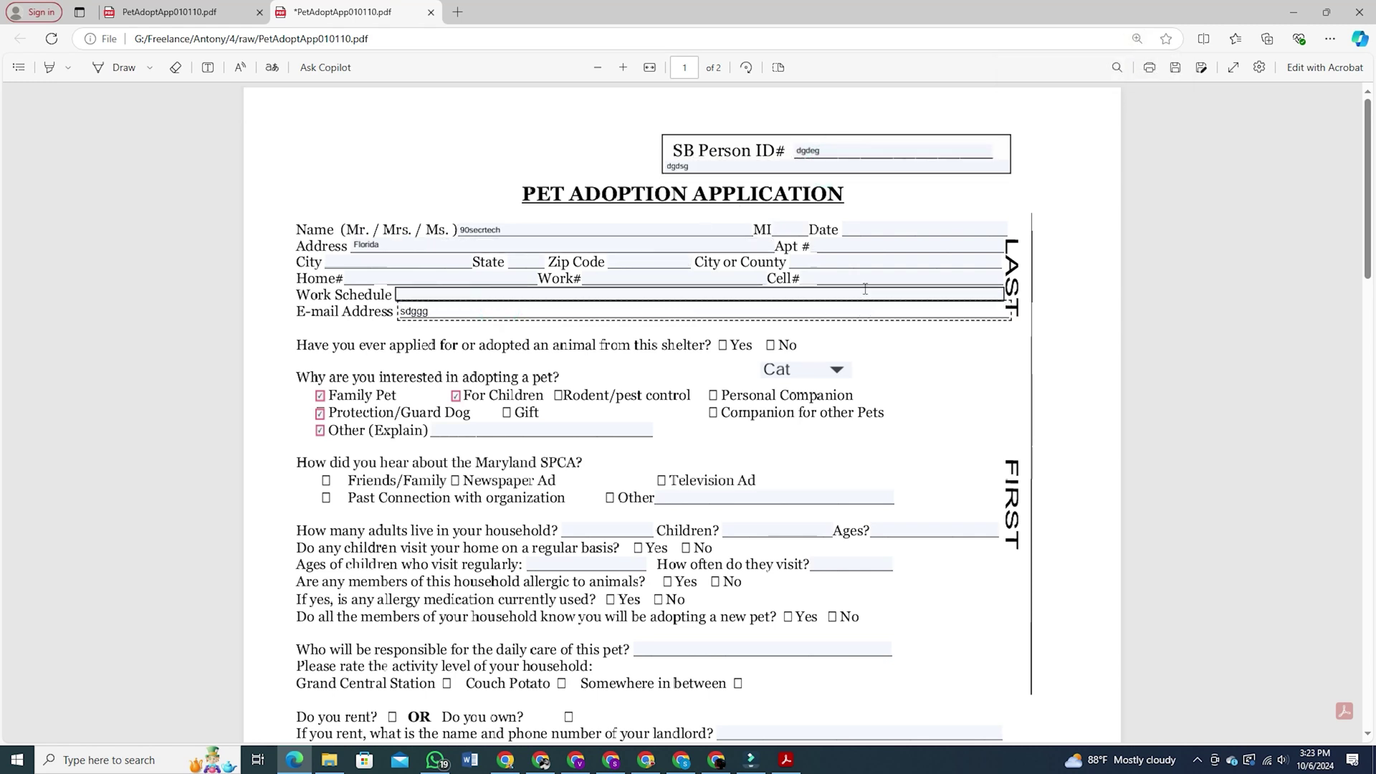
{"action": "left_click", "coordinate": [867, 280]}
{"action": "type", "text": "egrdgdgs"}
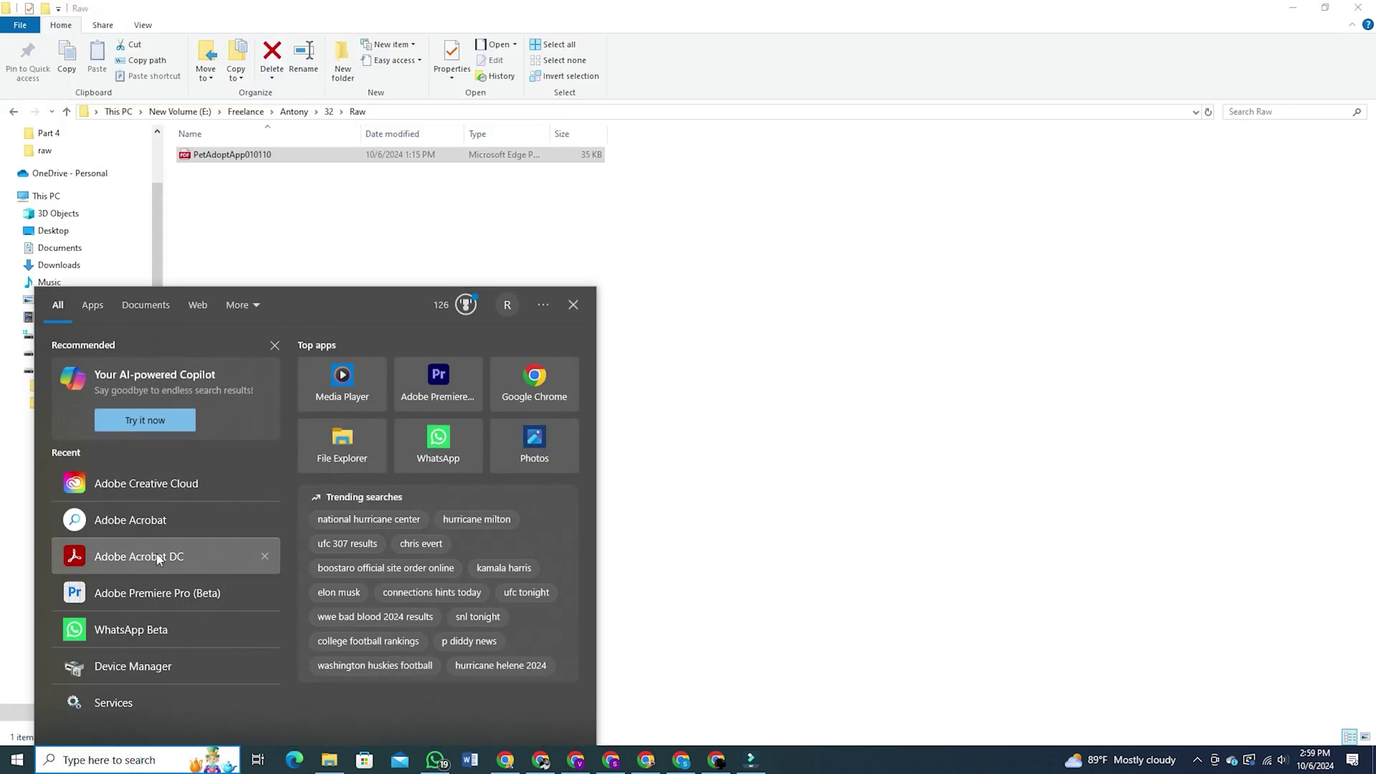
Launch Adobe Acrobat DC from the Start menu's Recent list and maximize its window
{"action": "left_click", "coordinate": [110, 557]}
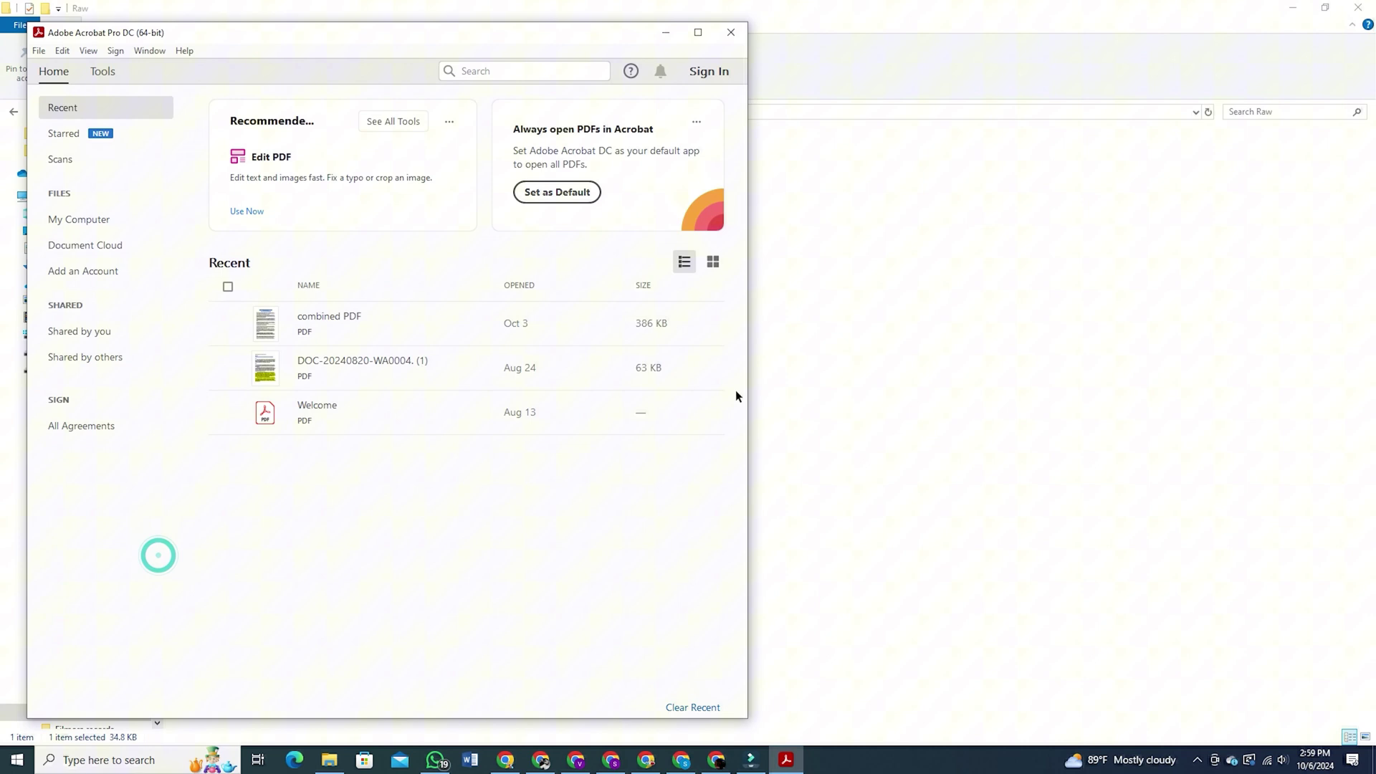
{"action": "left_click", "coordinate": [698, 32]}
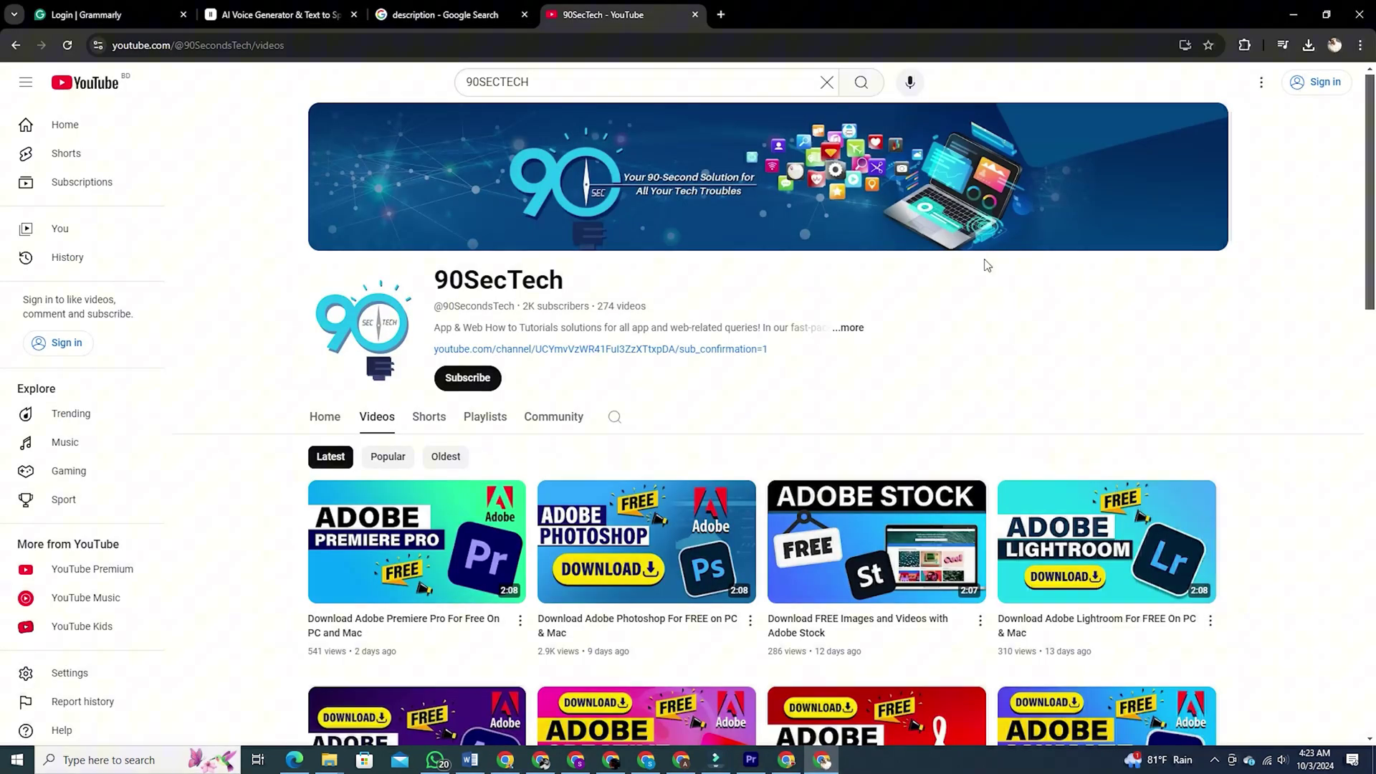
Scroll the 90SecTech Videos page down to the Download Adobe Acrobat PRO video
{"action": "scroll", "coordinate": [996, 266], "scroll_direction": "down", "scroll_amount": 4}
{"action": "scroll", "coordinate": [988, 275], "scroll_direction": "down", "scroll_amount": 2}
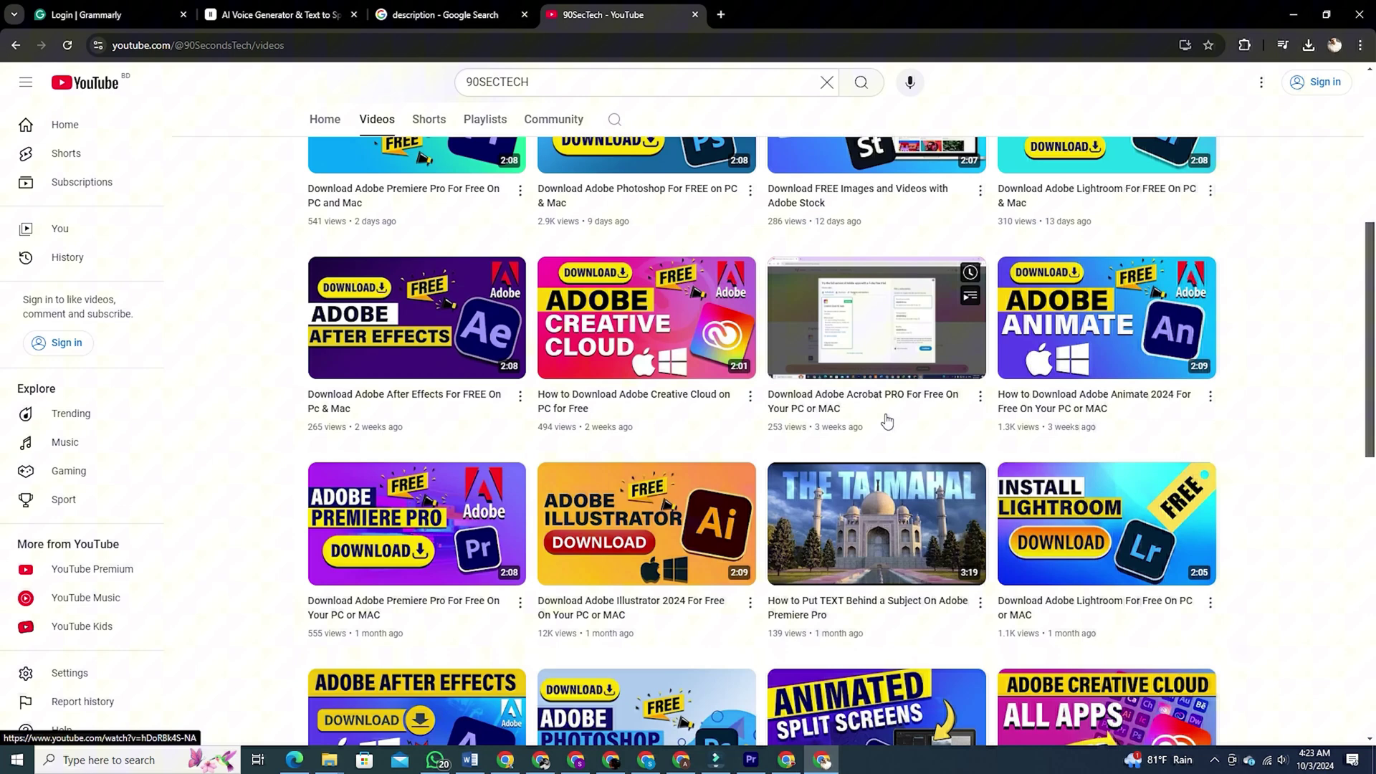
{"action": "triple_click", "coordinate": [888, 421]}
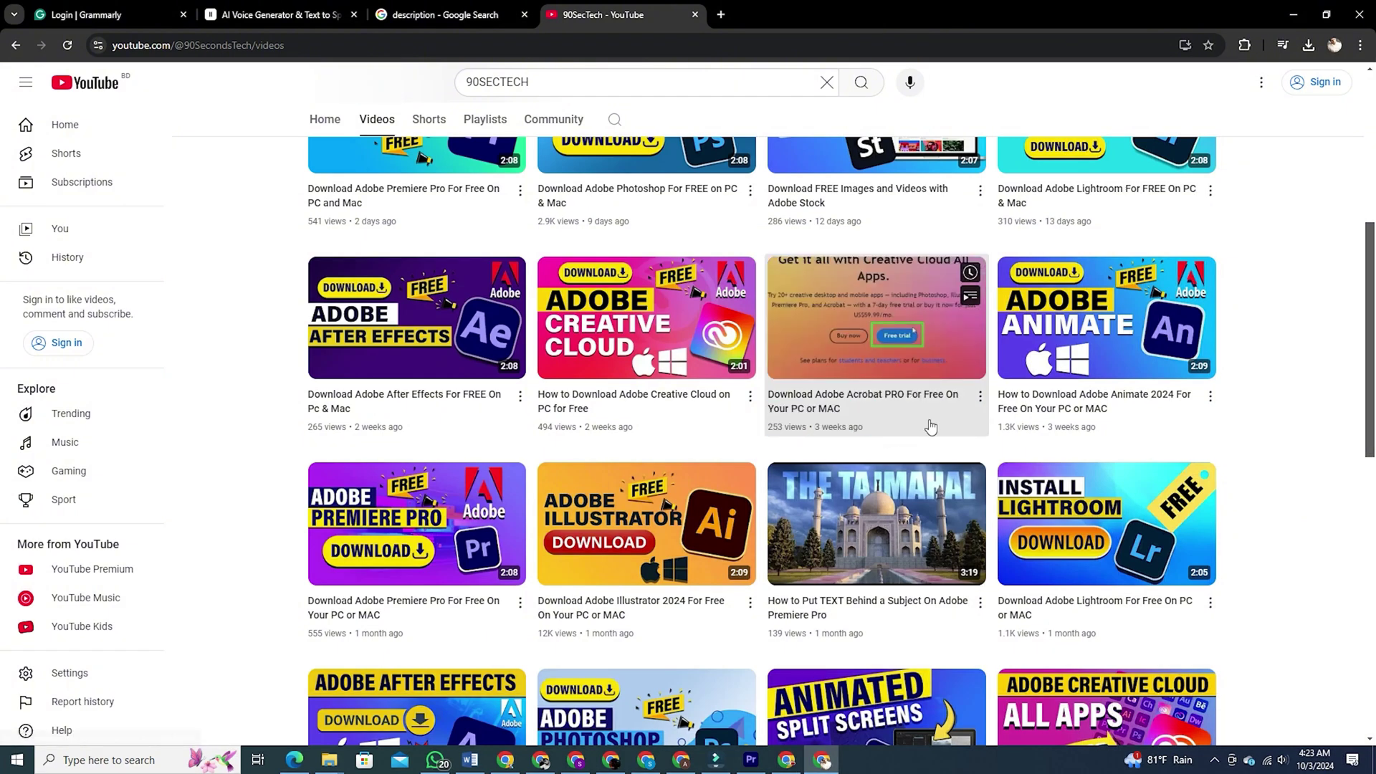
From Tools > Prepare Form, open PetAdoptApp010110, require signatures, and start field detection
{"action": "left_click", "coordinate": [916, 417]}
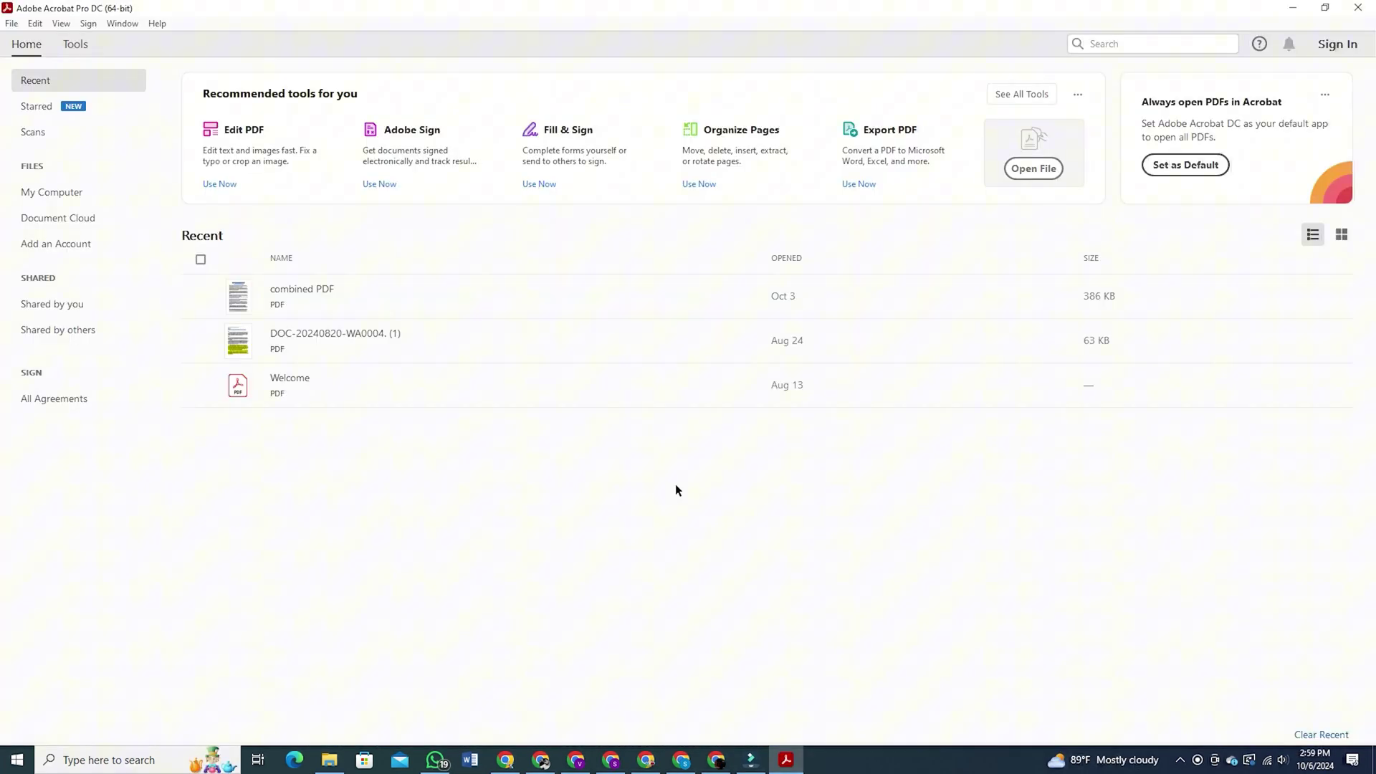
{"action": "left_click", "coordinate": [75, 44]}
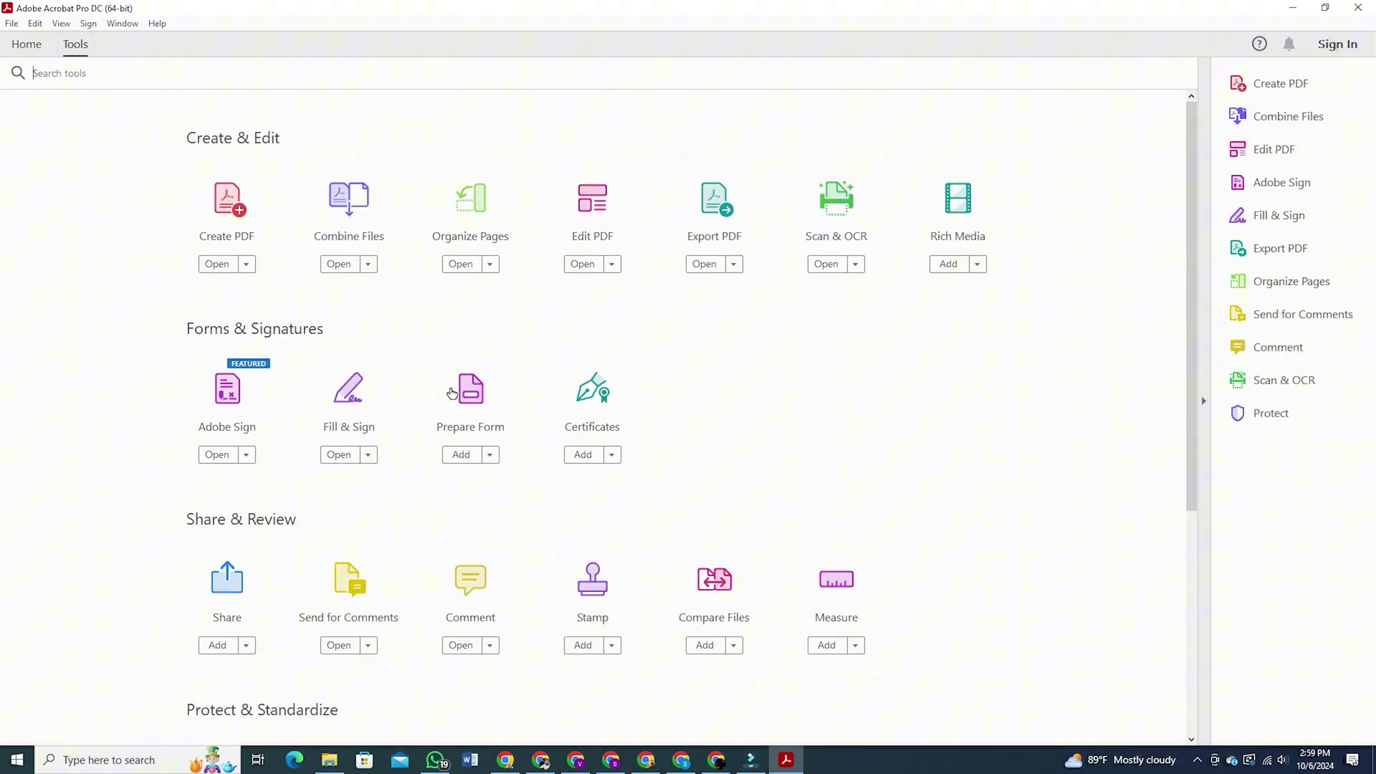
{"action": "left_click", "coordinate": [462, 412]}
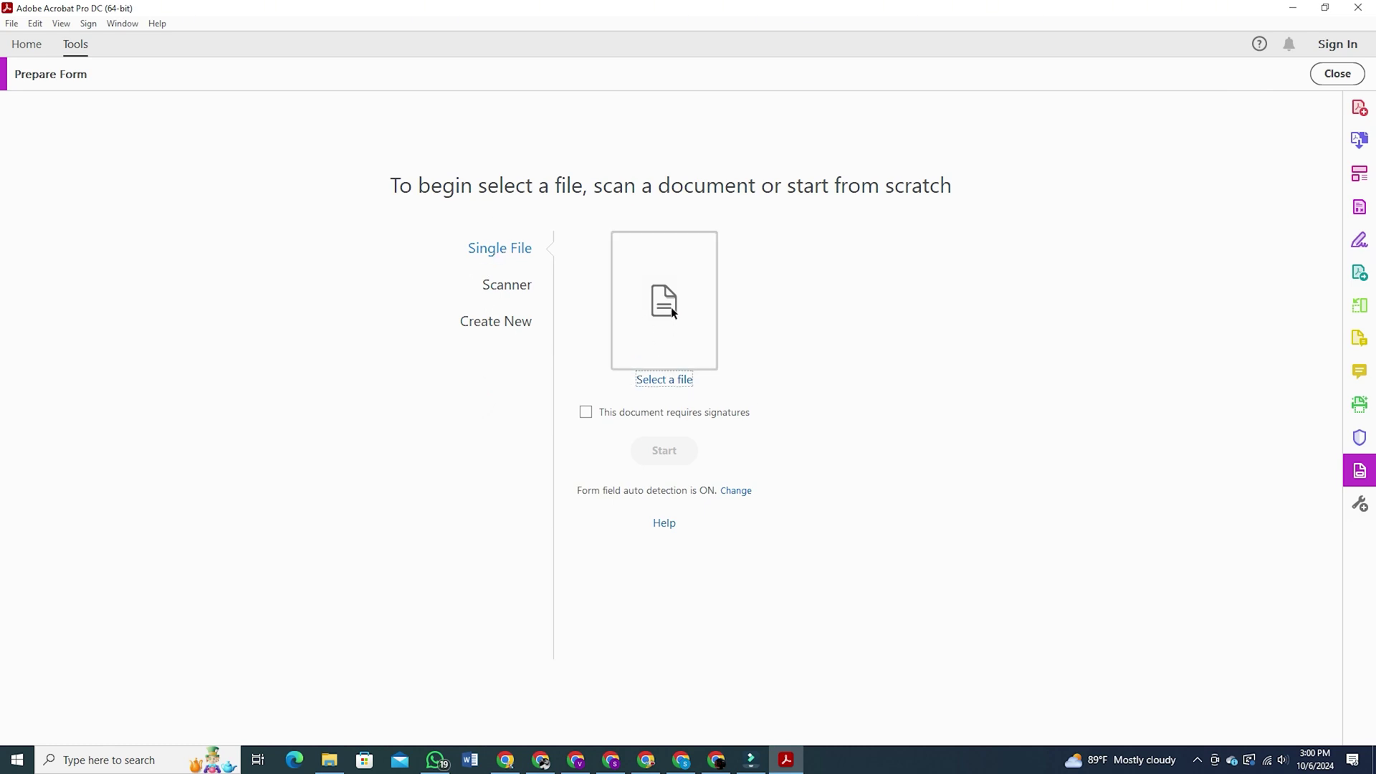
{"action": "left_click", "coordinate": [664, 380]}
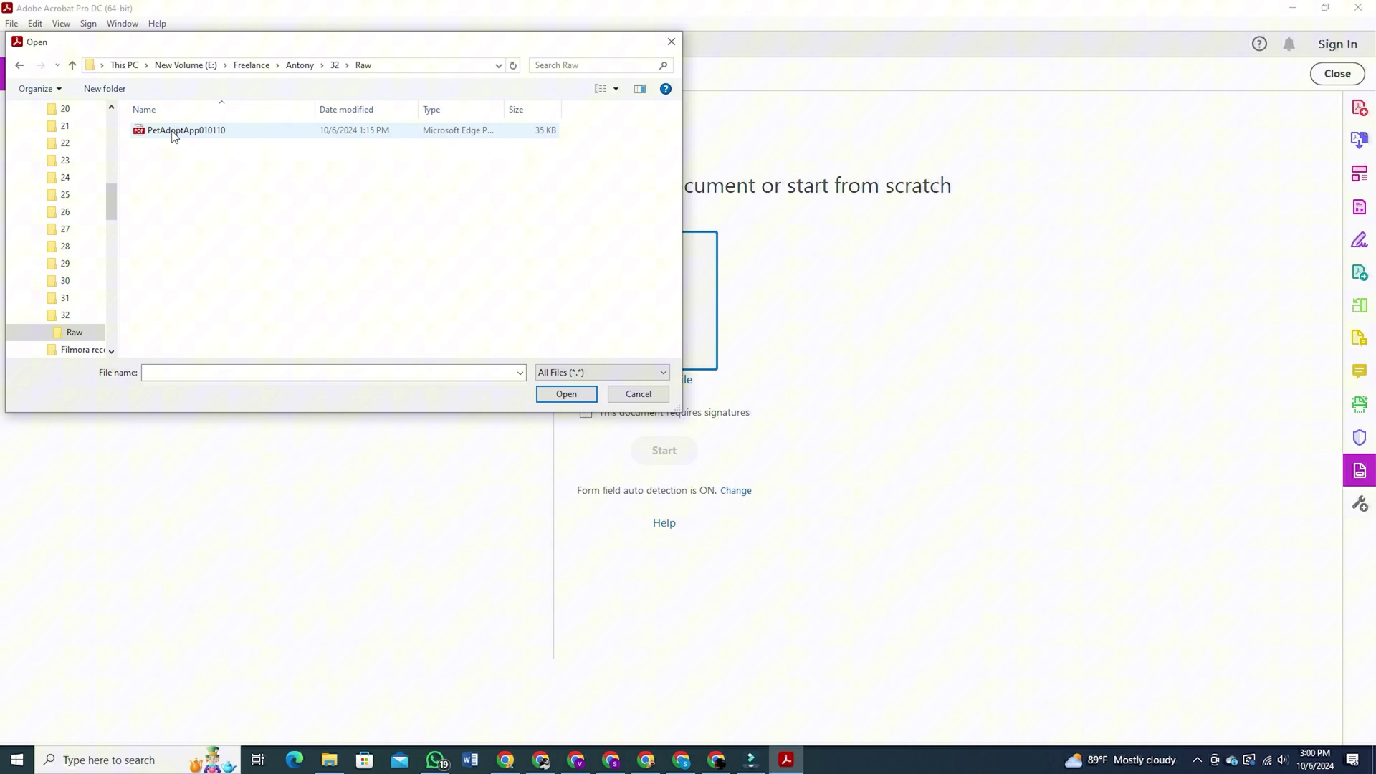
{"action": "left_click", "coordinate": [188, 131]}
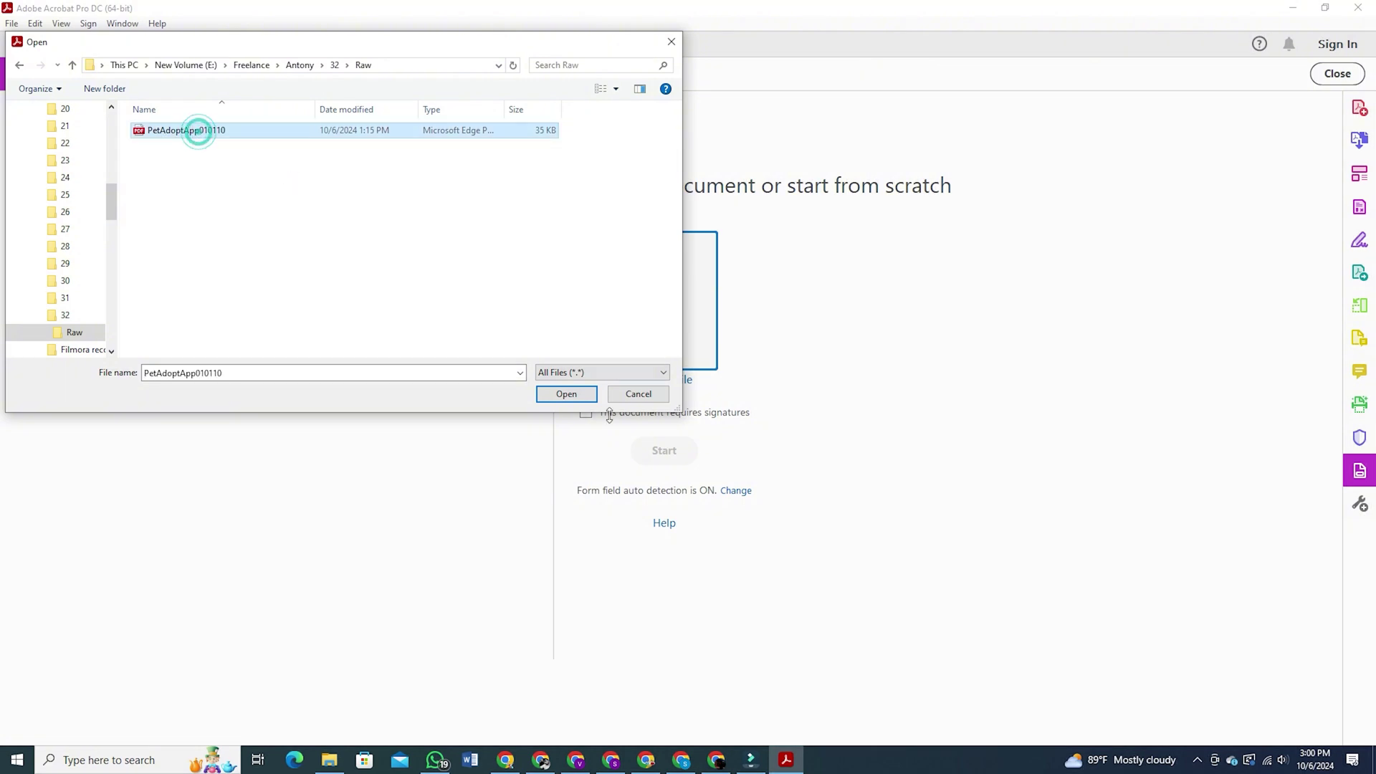
{"action": "left_click", "coordinate": [566, 393]}
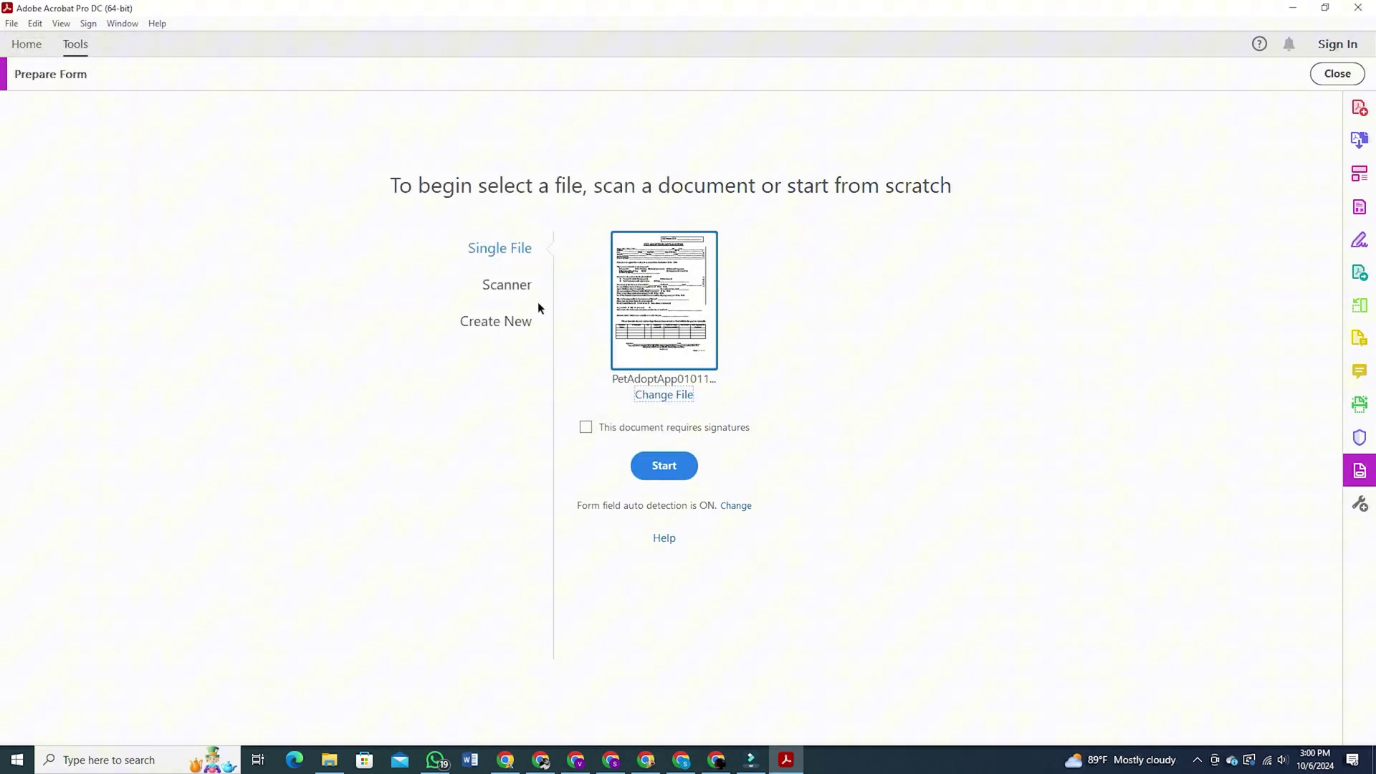
{"action": "left_click", "coordinate": [587, 428]}
{"action": "left_click", "coordinate": [664, 467]}
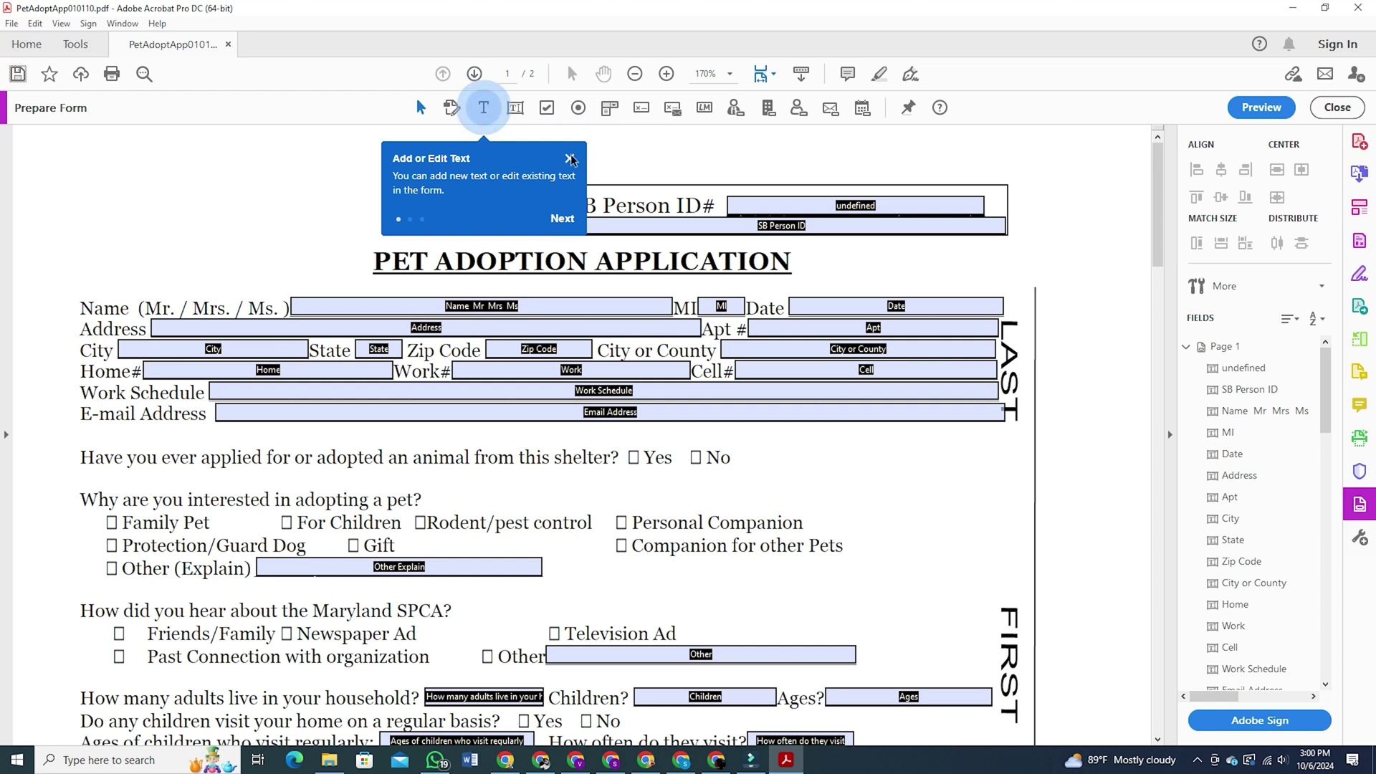
Close the 'Add or Edit Text' tip, then select and deselect the Address field
{"action": "left_click", "coordinate": [571, 159]}
{"action": "left_click", "coordinate": [420, 327]}
{"action": "left_click", "coordinate": [368, 320]}
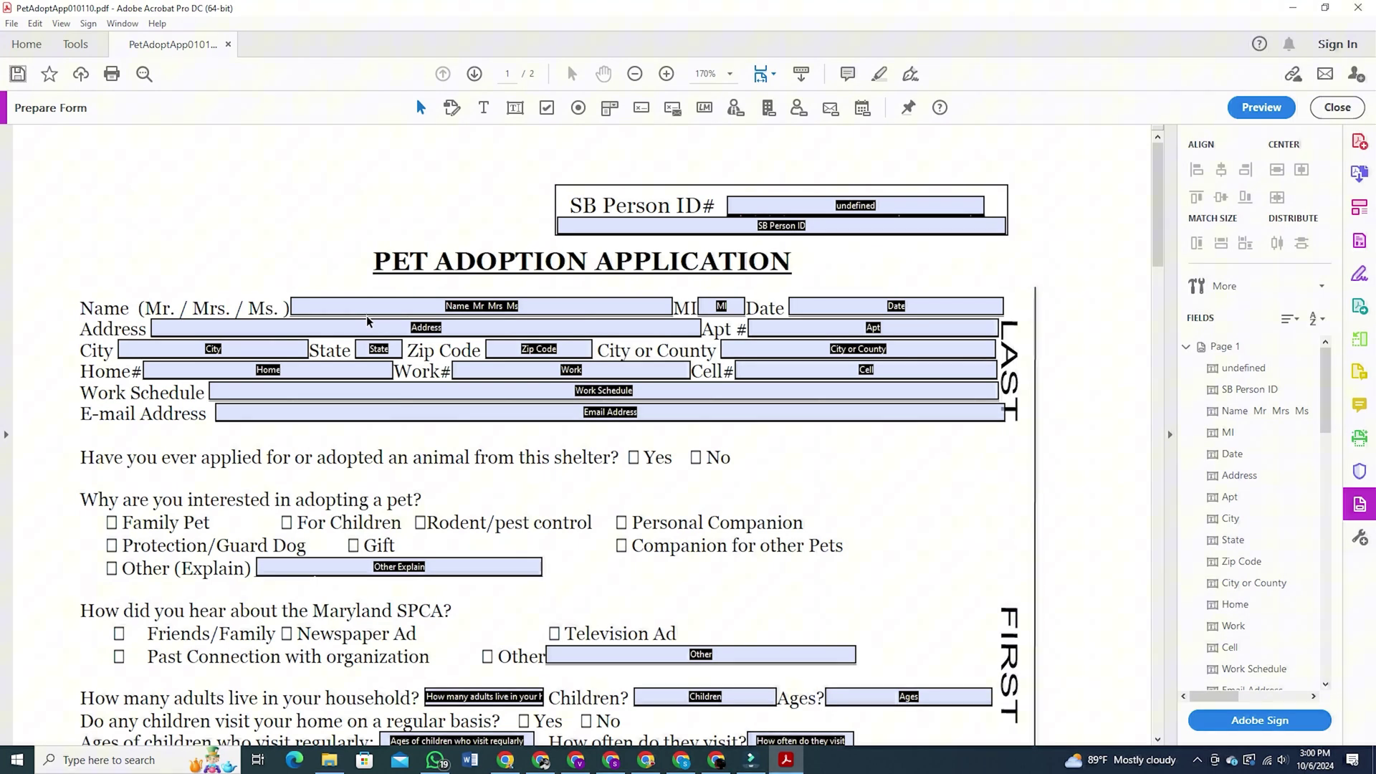
Rename the daily-care responsibility field to 'change names' in its Text Field Properties
{"action": "scroll", "coordinate": [95, 293], "scroll_direction": "down", "scroll_amount": 1}
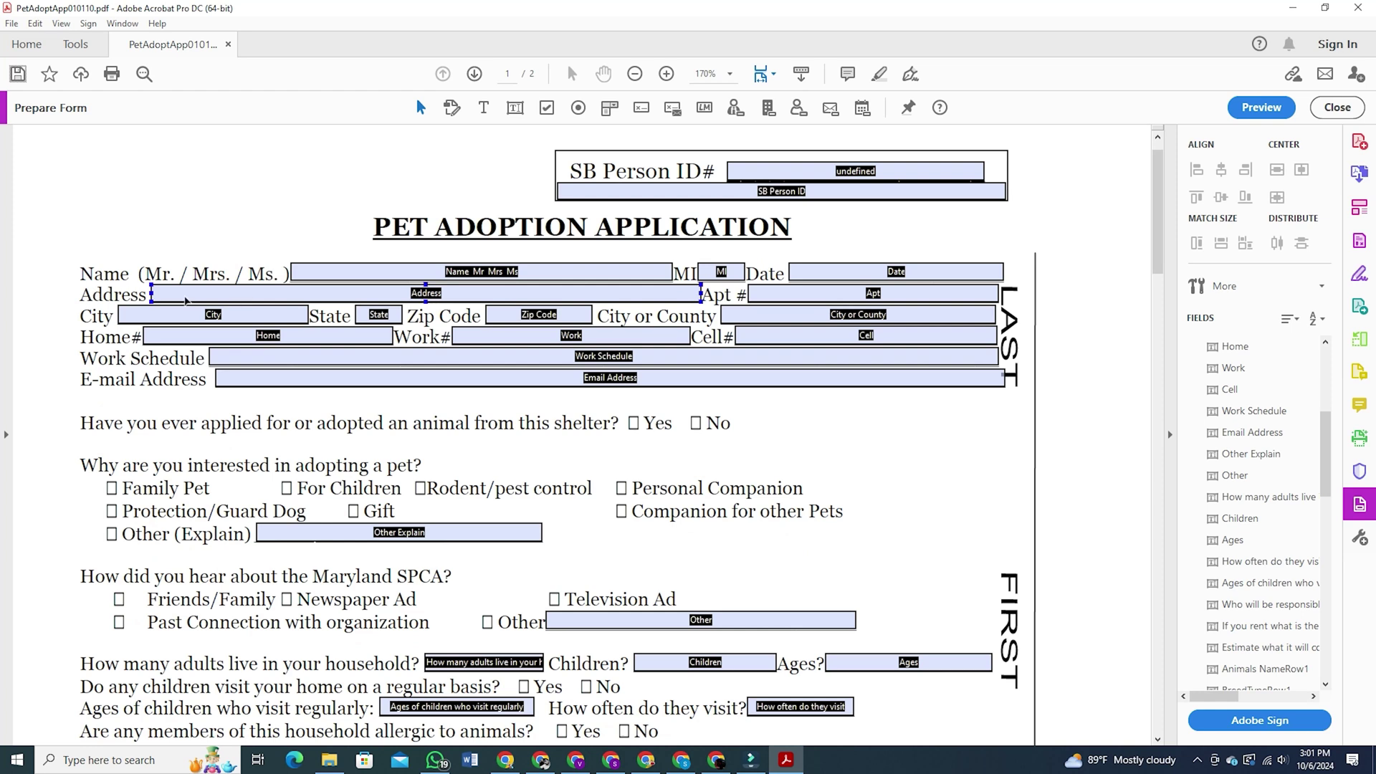
{"action": "left_click", "coordinate": [185, 301]}
{"action": "double_click", "coordinate": [185, 300]}
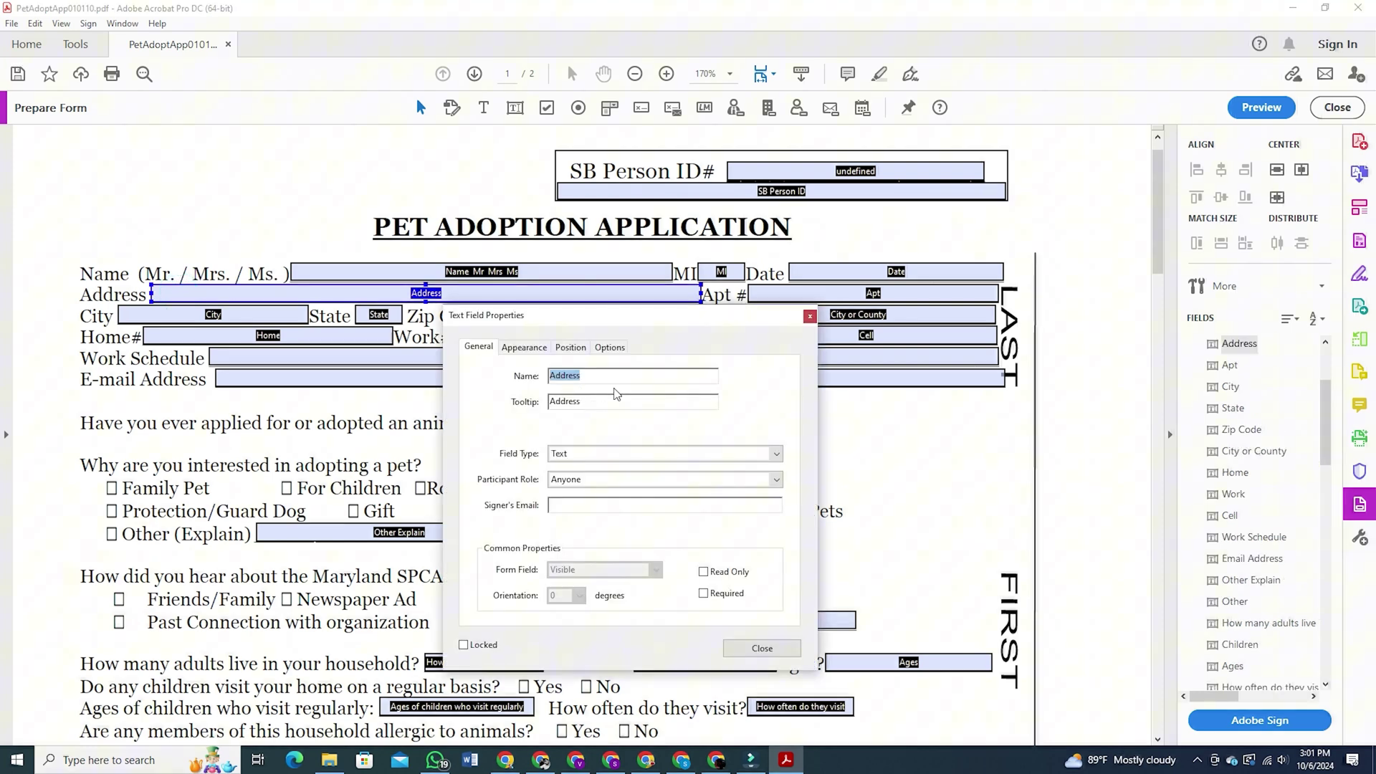
{"action": "left_click", "coordinate": [809, 316]}
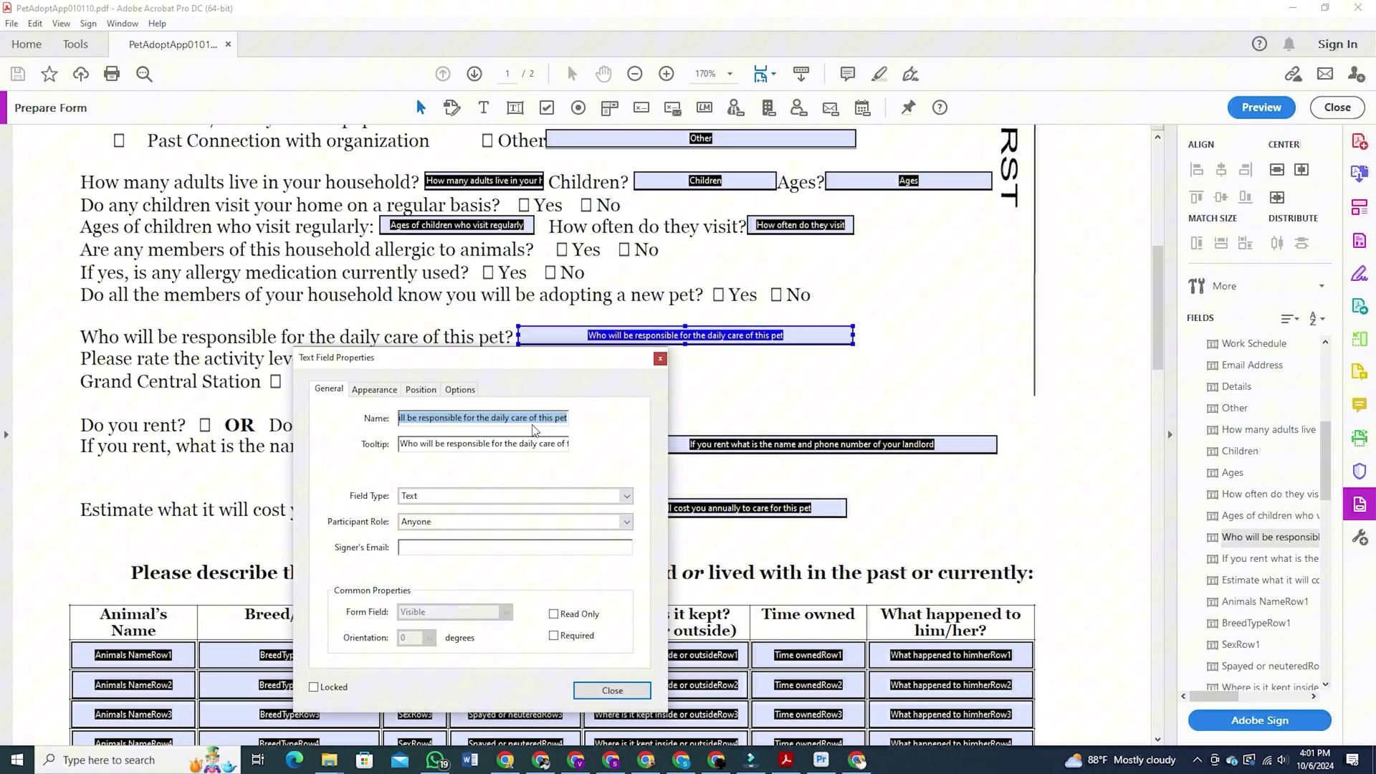
{"action": "key", "text": "BackSpace"}
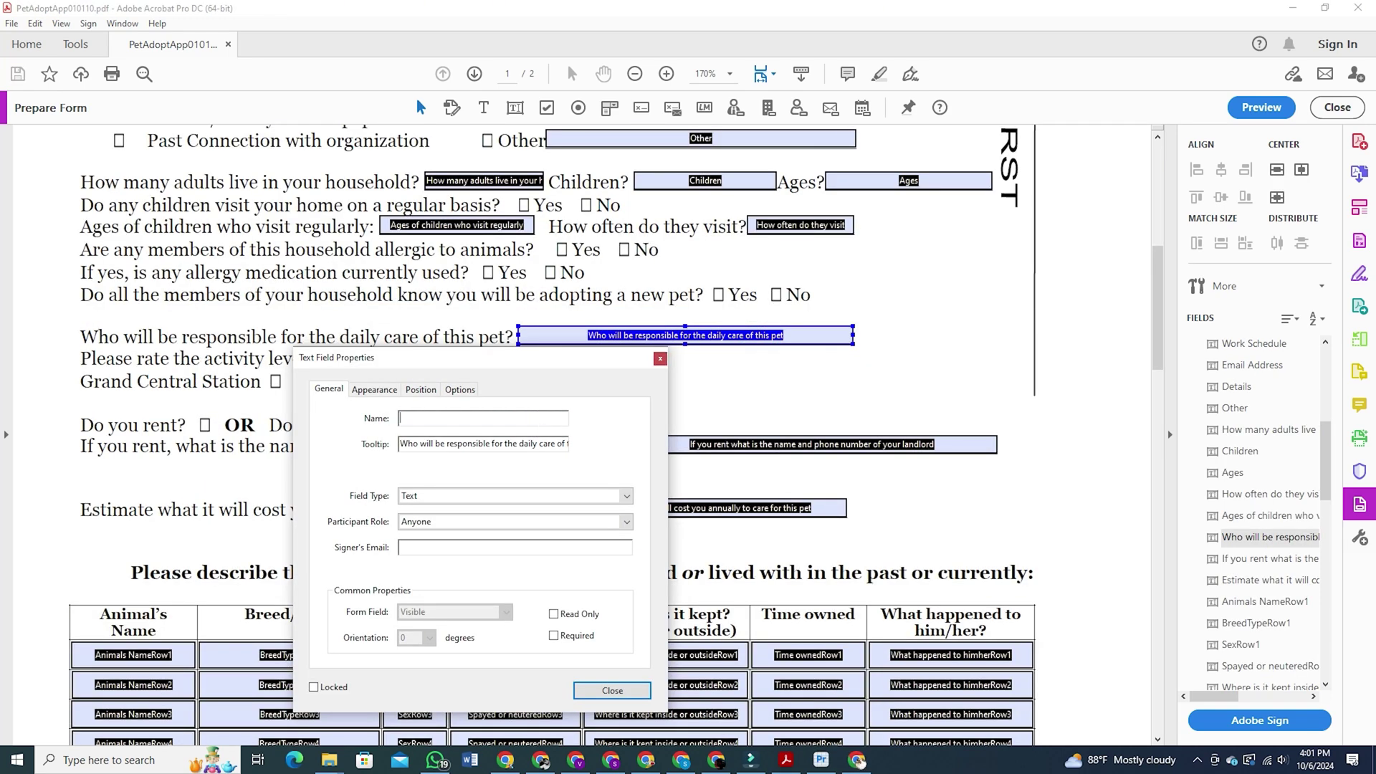
{"action": "type", "text": "cgange b"}
{"action": "type", "text": "s"}
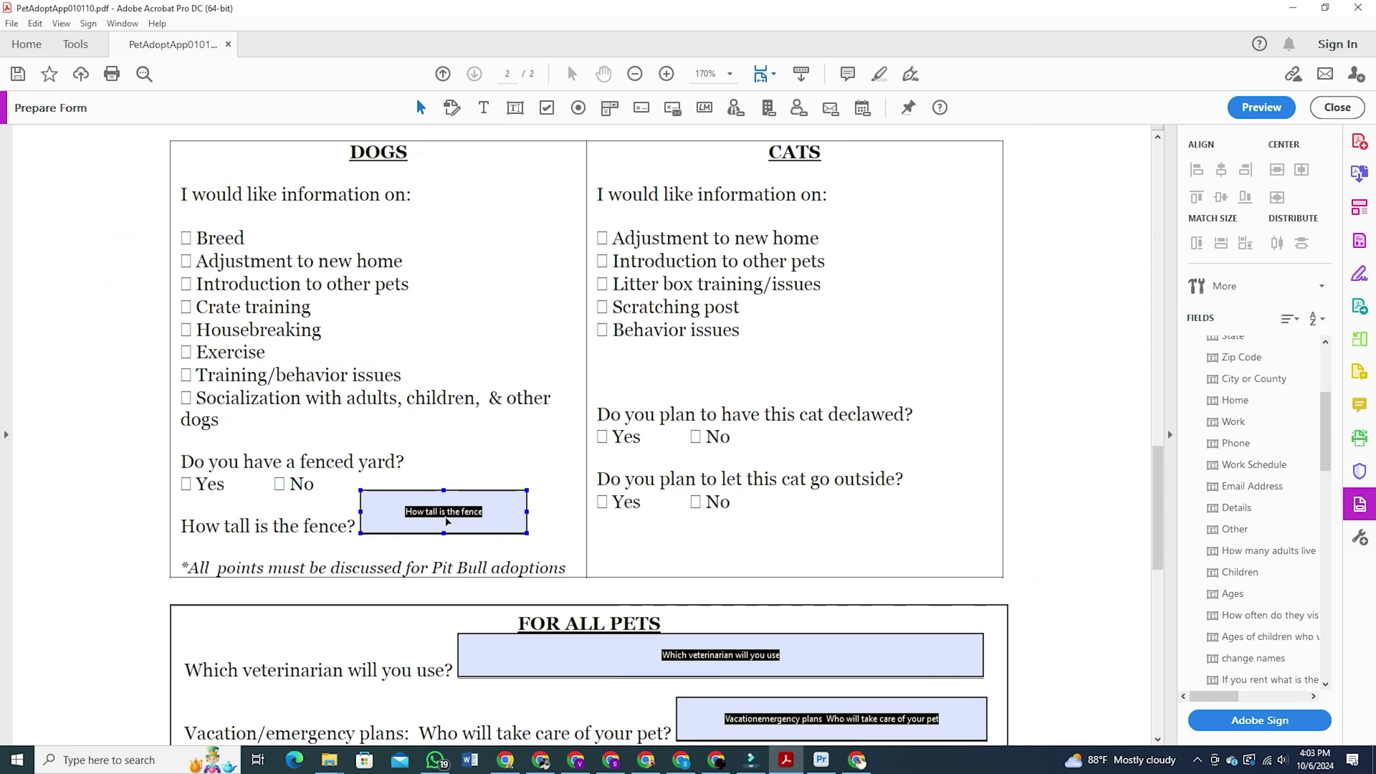
Give the fence-height field an orange, thick, inset border, then nudge it to the right
{"action": "double_click", "coordinate": [444, 511]}
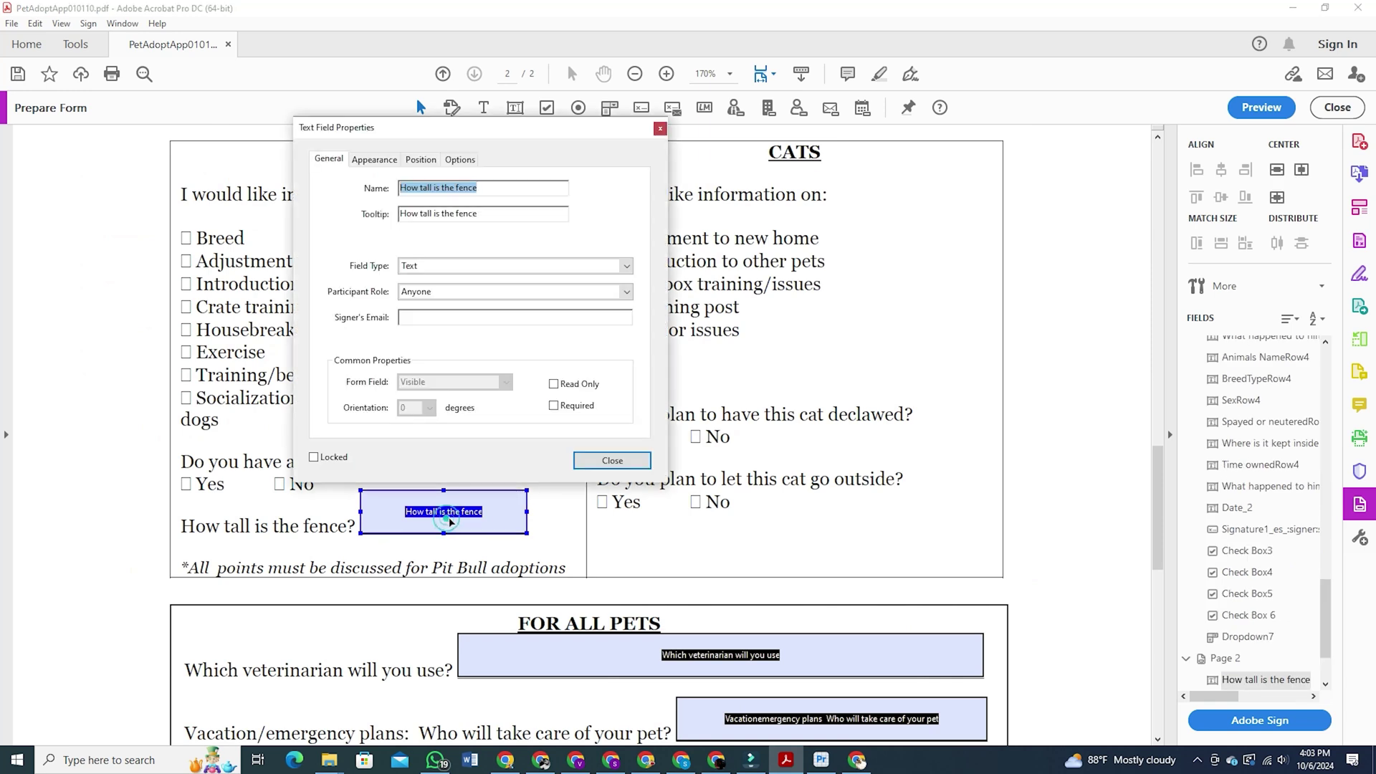
{"action": "left_click", "coordinate": [374, 159]}
{"action": "left_click", "coordinate": [415, 208]}
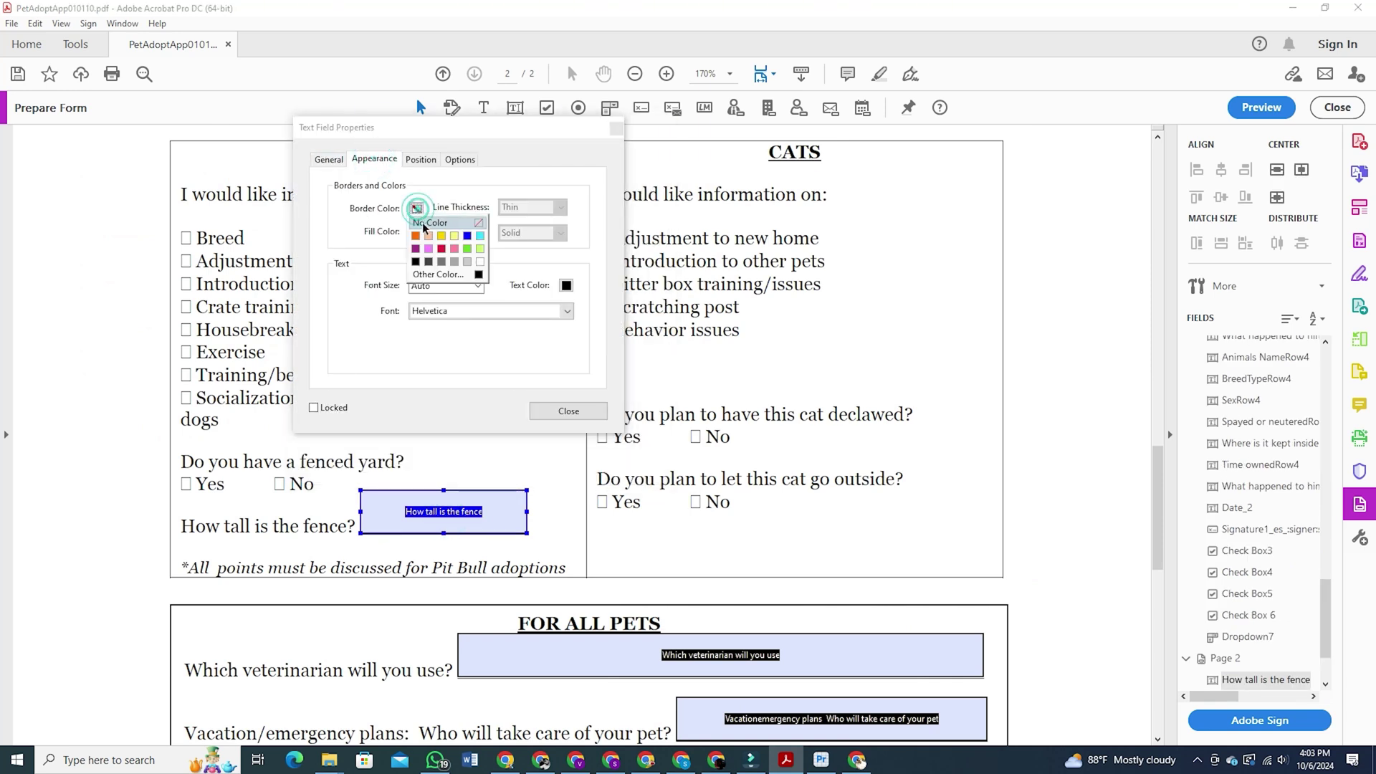
{"action": "left_click", "coordinate": [416, 236]}
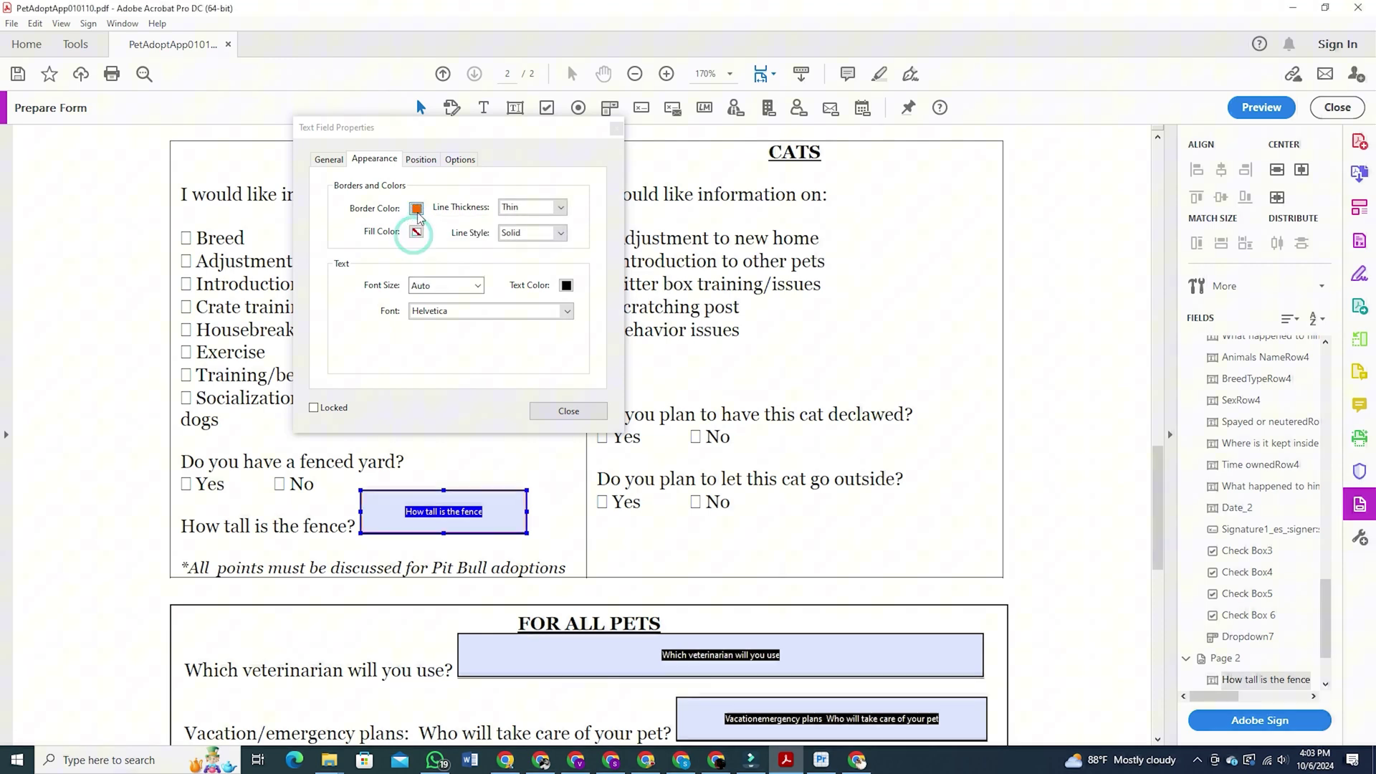
{"action": "left_click", "coordinate": [415, 208]}
{"action": "left_click", "coordinate": [540, 214]}
{"action": "left_click", "coordinate": [559, 207]}
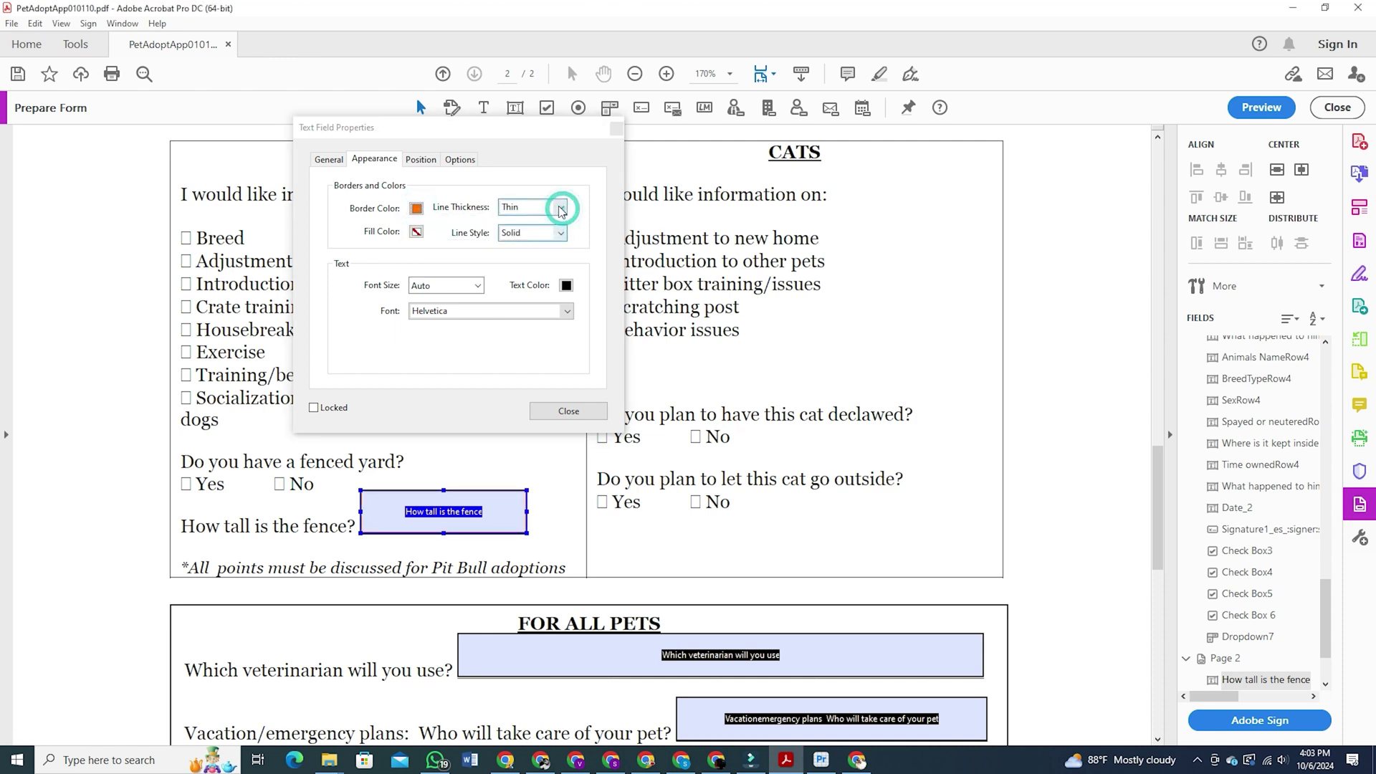
{"action": "left_click", "coordinate": [540, 250]}
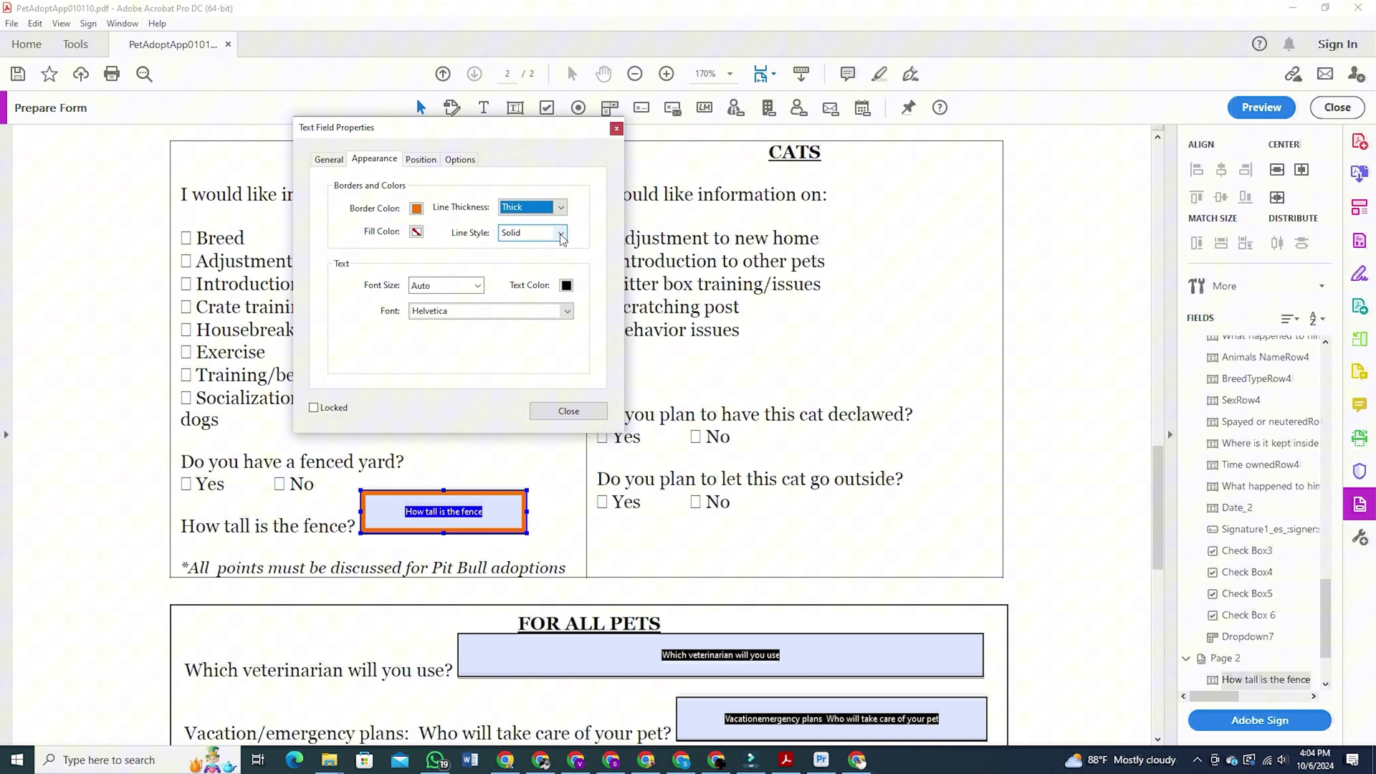
{"action": "left_click", "coordinate": [552, 232]}
{"action": "left_click", "coordinate": [530, 246]}
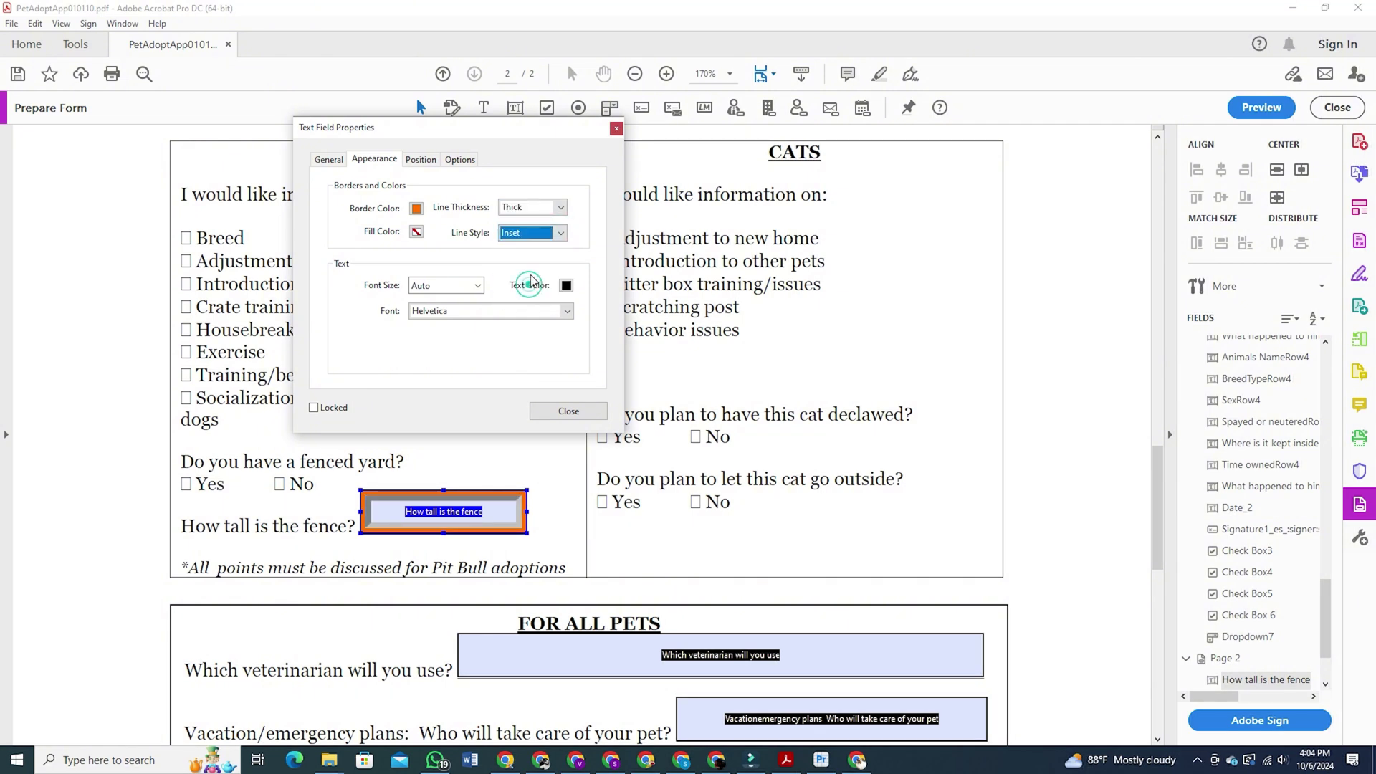
{"action": "left_click", "coordinate": [568, 410]}
{"action": "left_click_drag", "start_coordinate": [422, 529], "coordinate": [495, 519]}
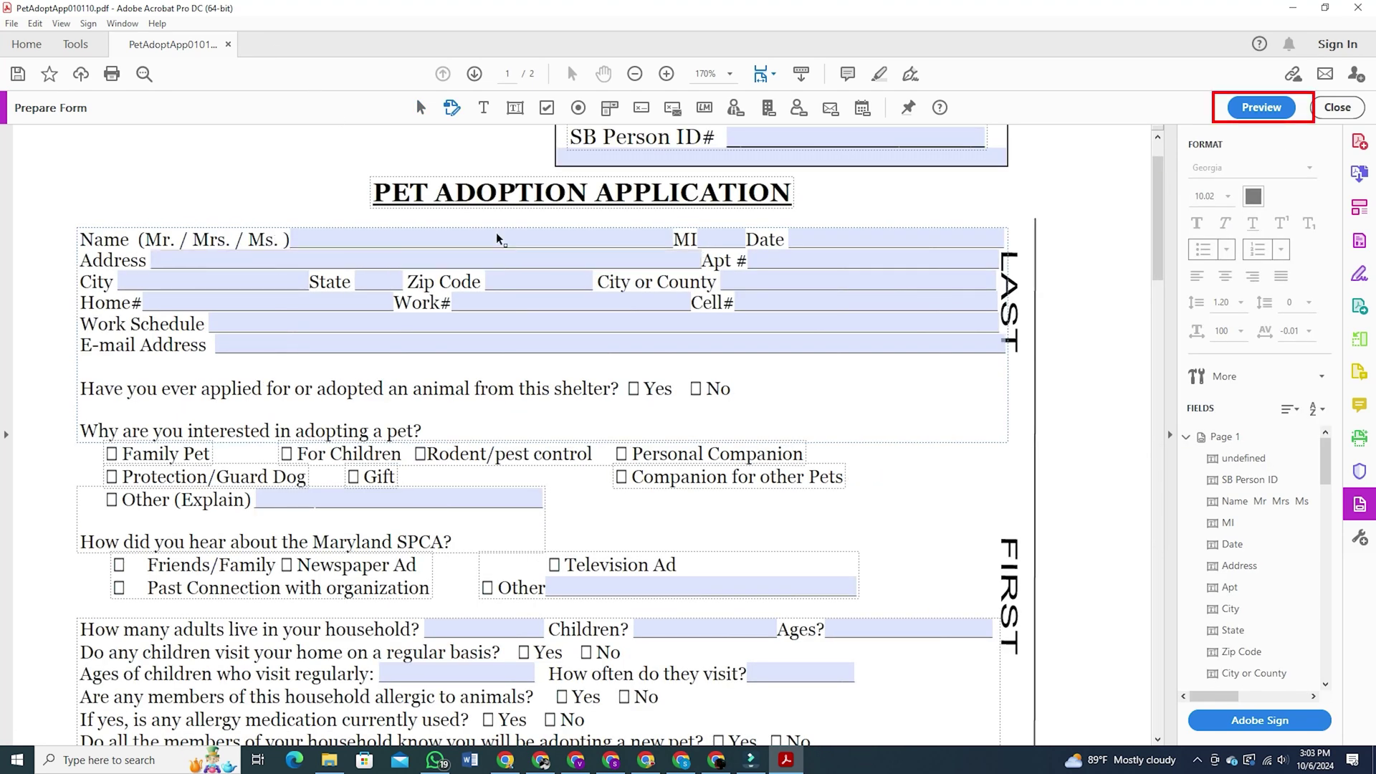
Preview the form and enter '90sec tech' as Name and 'Florida' as City
{"action": "left_click", "coordinate": [1272, 109]}
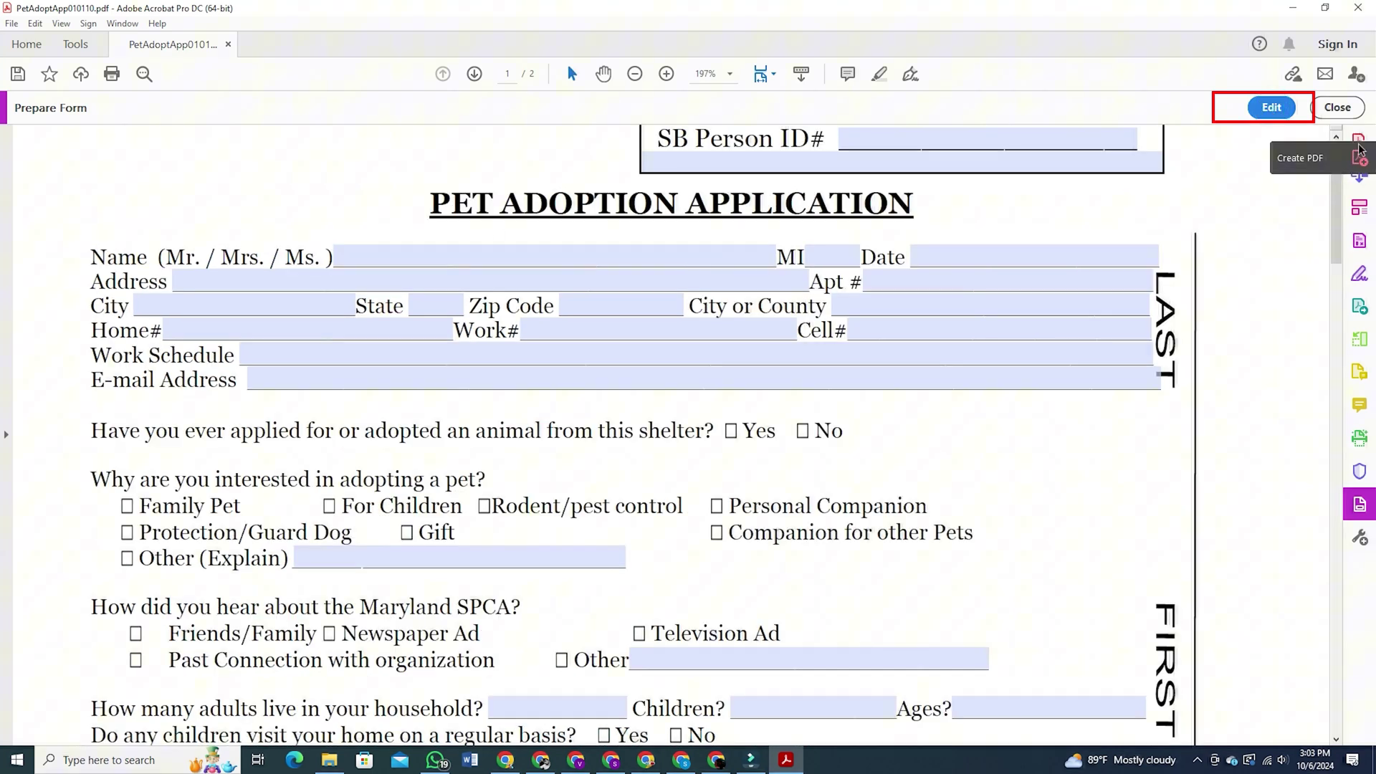
{"action": "left_click", "coordinate": [515, 272]}
{"action": "left_click", "coordinate": [385, 261]}
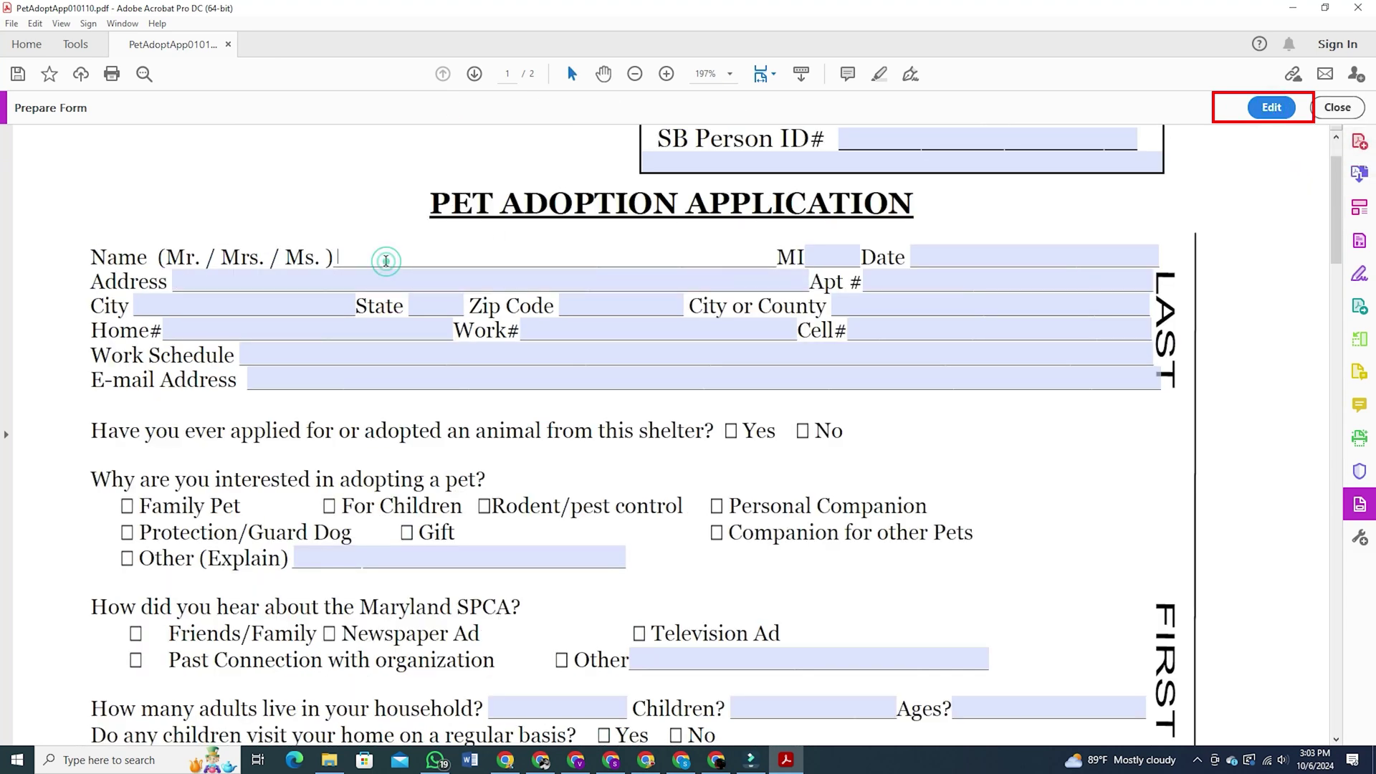
{"action": "type", "text": "90sec tech"}
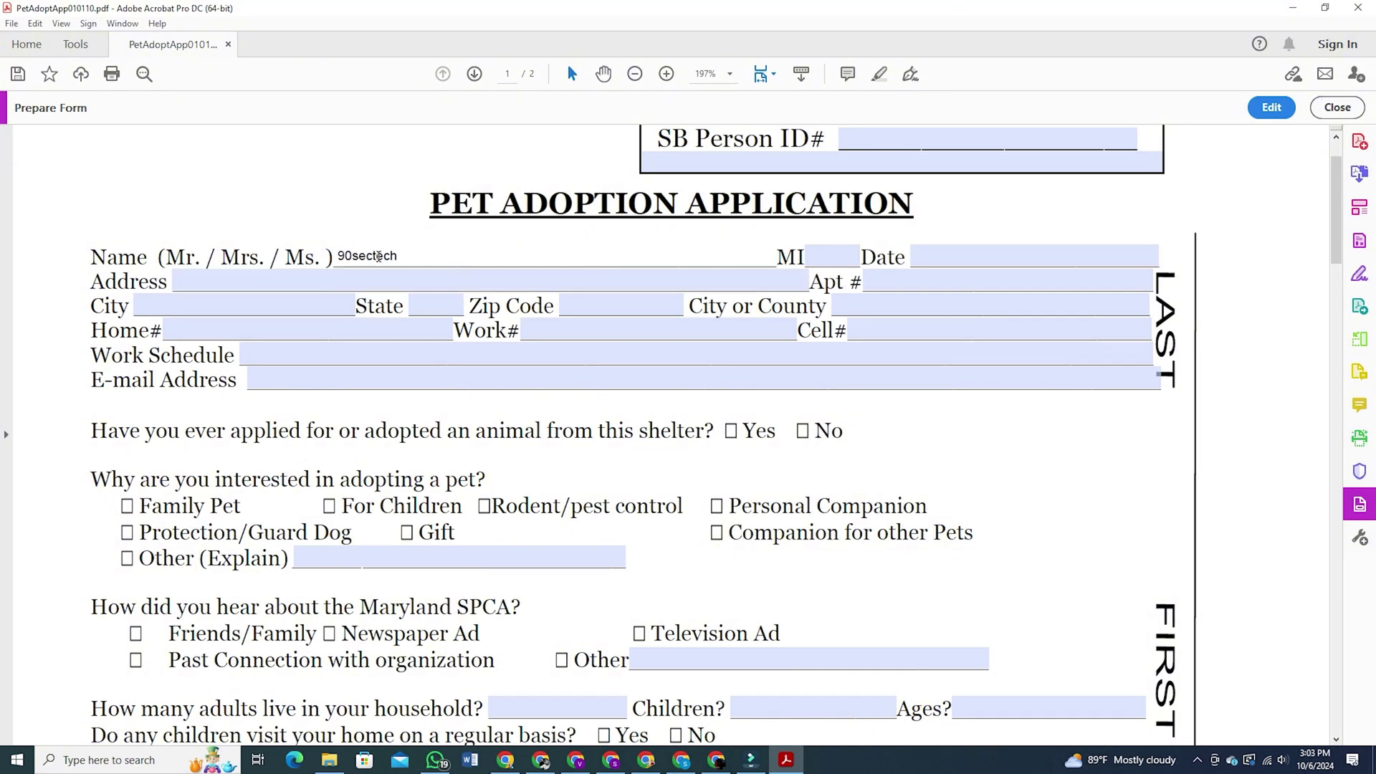
{"action": "left_click", "coordinate": [231, 280]}
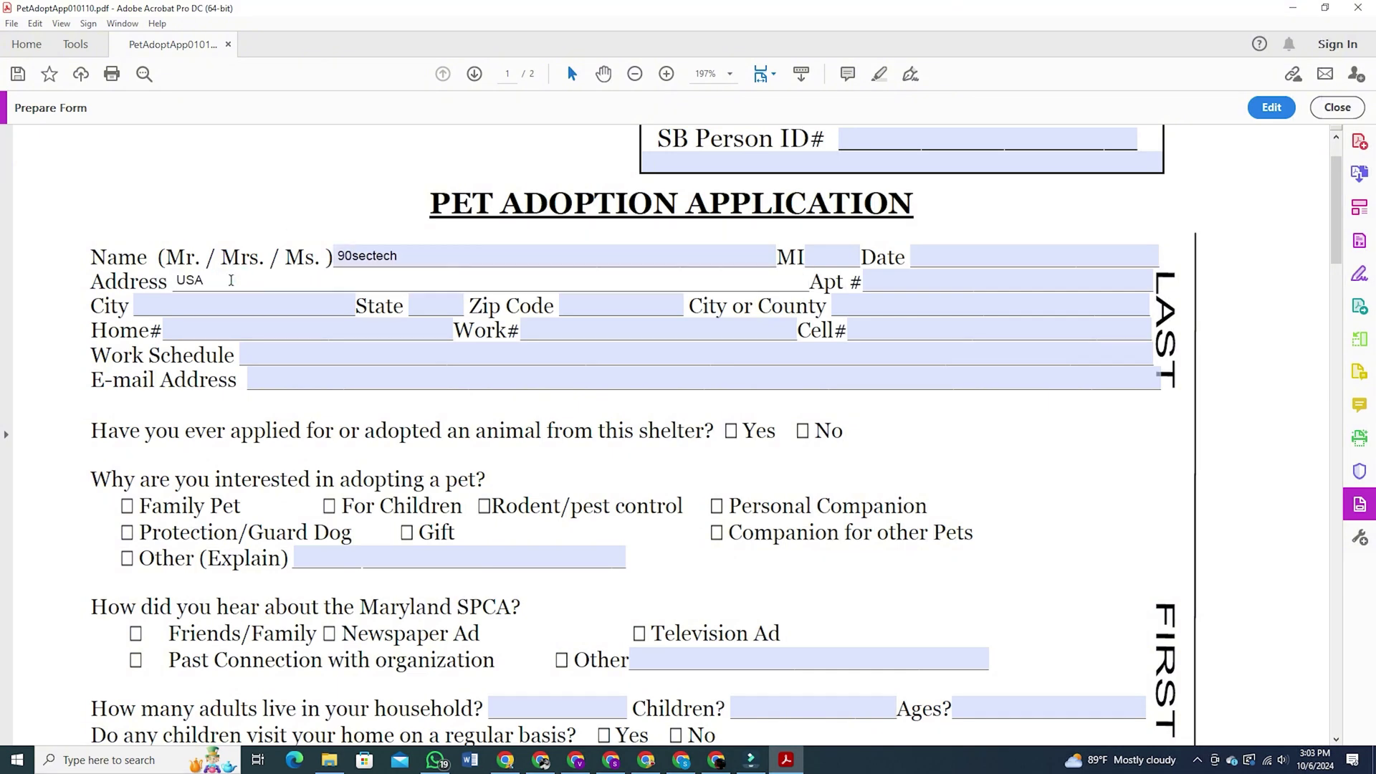
{"action": "left_click", "coordinate": [191, 304]}
{"action": "type", "text": "Florida"}
{"action": "key", "text": "Tab"}
Enter a sample cell number, return to Edit mode, and select the Family Pet text block
{"action": "left_click", "coordinate": [931, 330]}
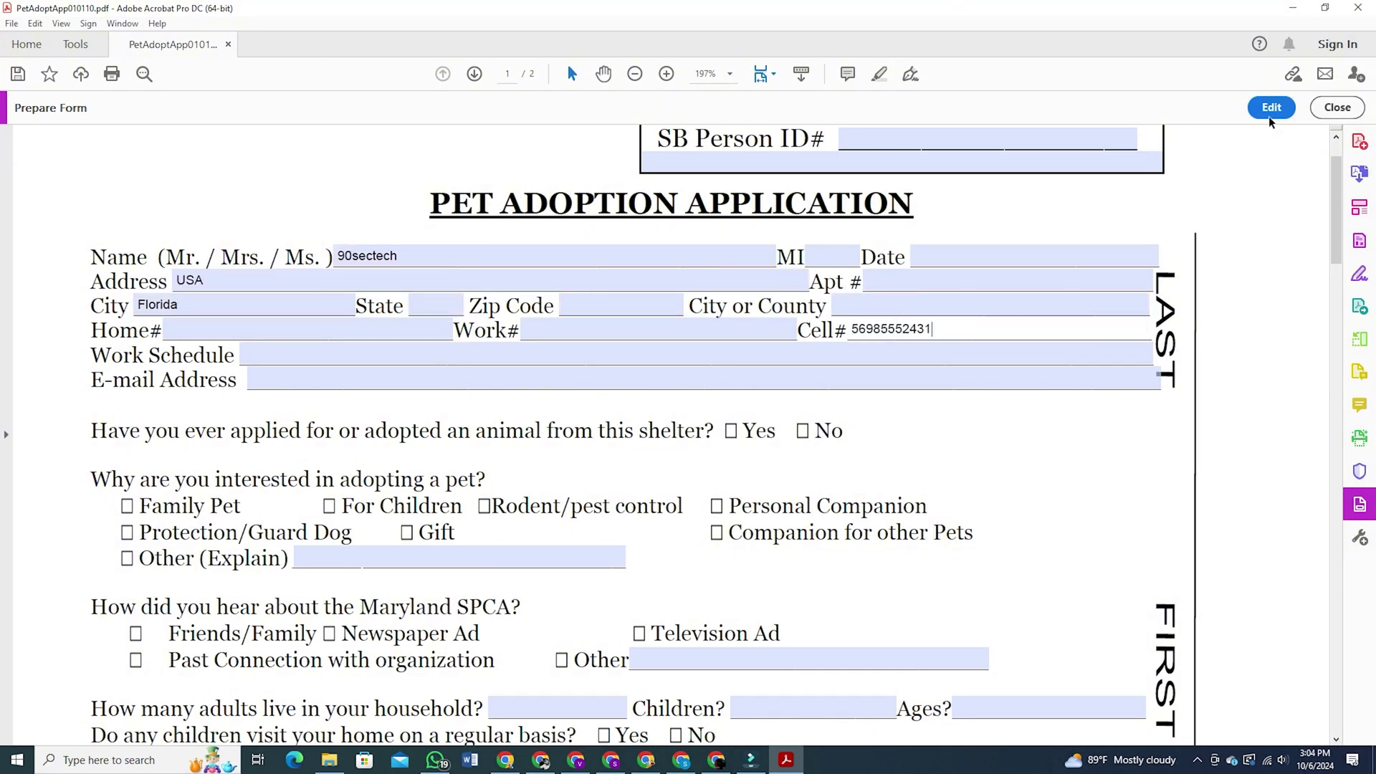
{"action": "left_click", "coordinate": [1269, 115]}
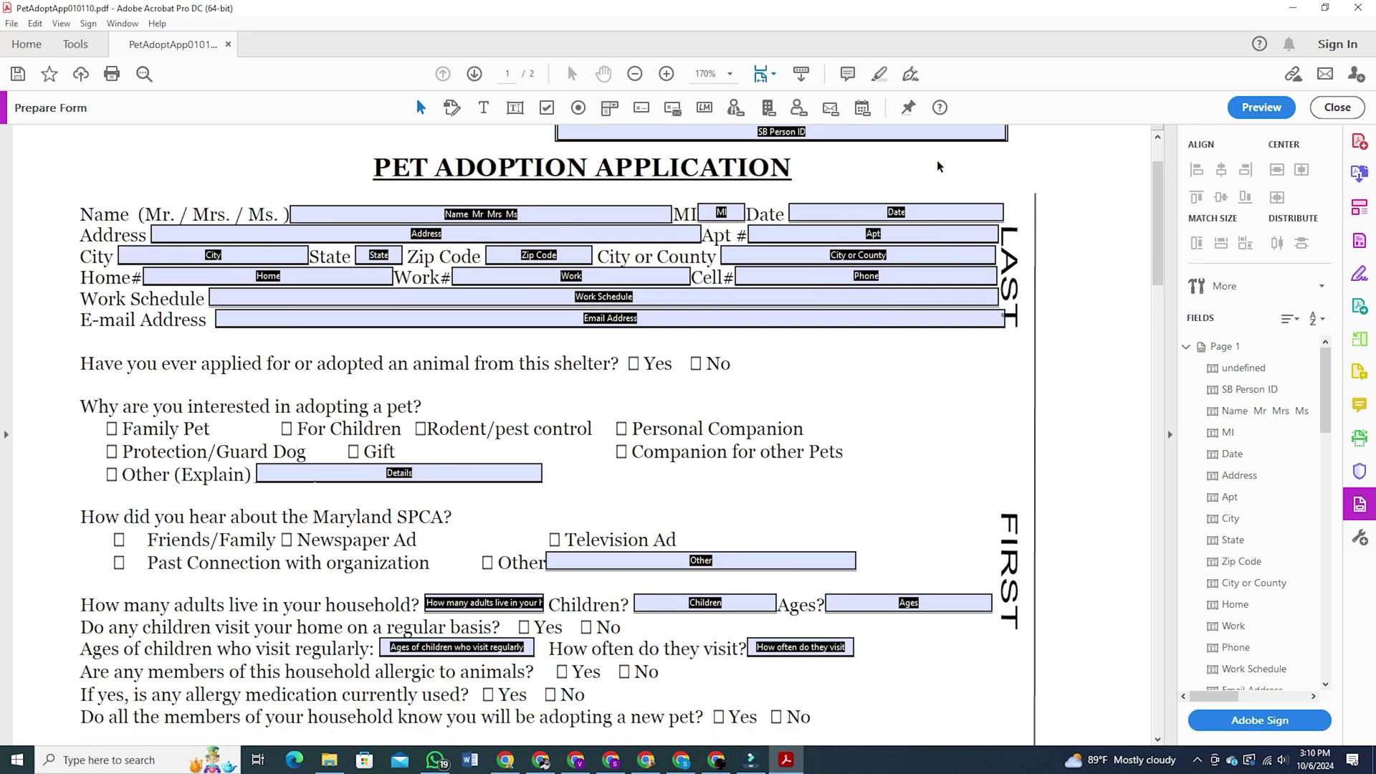
{"action": "double_click", "coordinate": [119, 435]}
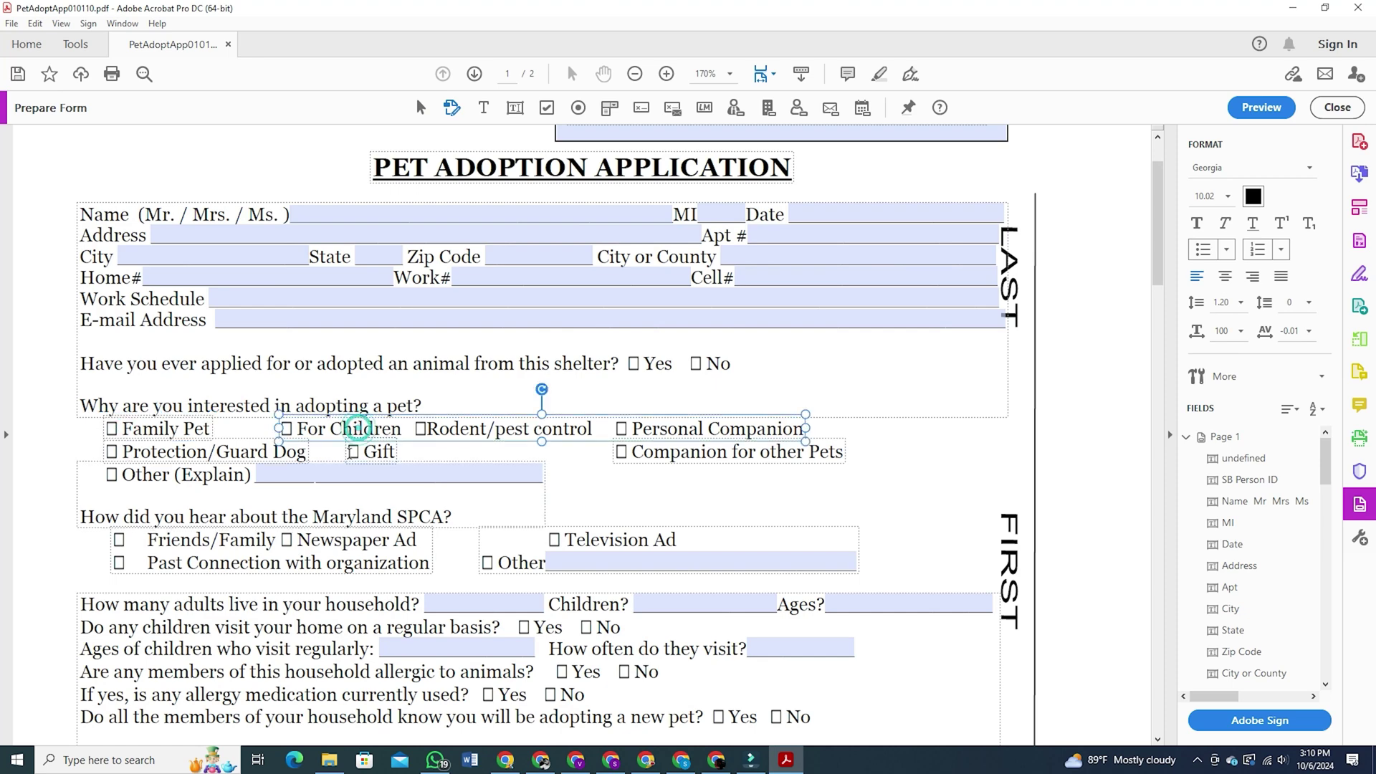
Add Check Box3 and drag it onto the printed Family Pet box
{"action": "left_click", "coordinate": [353, 456]}
{"action": "left_click", "coordinate": [424, 432]}
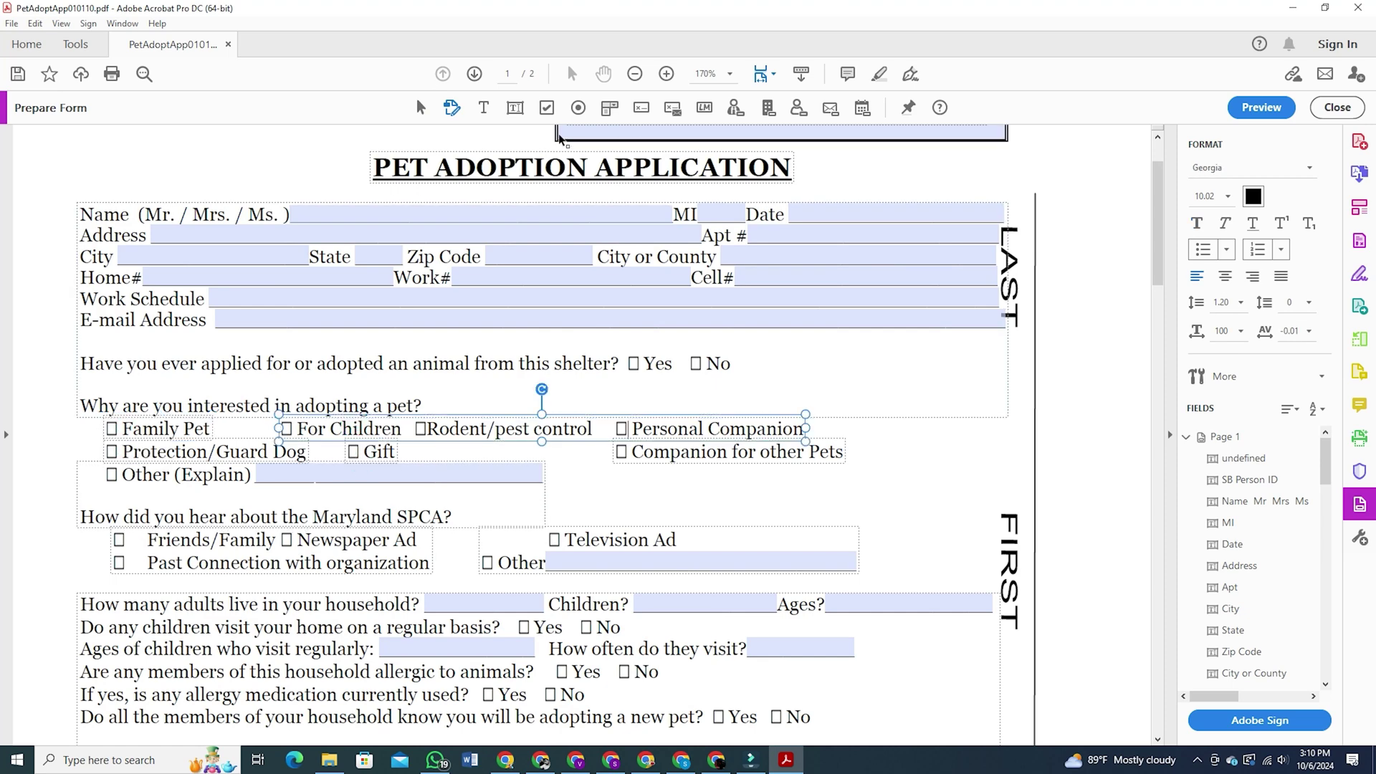
{"action": "left_click", "coordinate": [547, 109]}
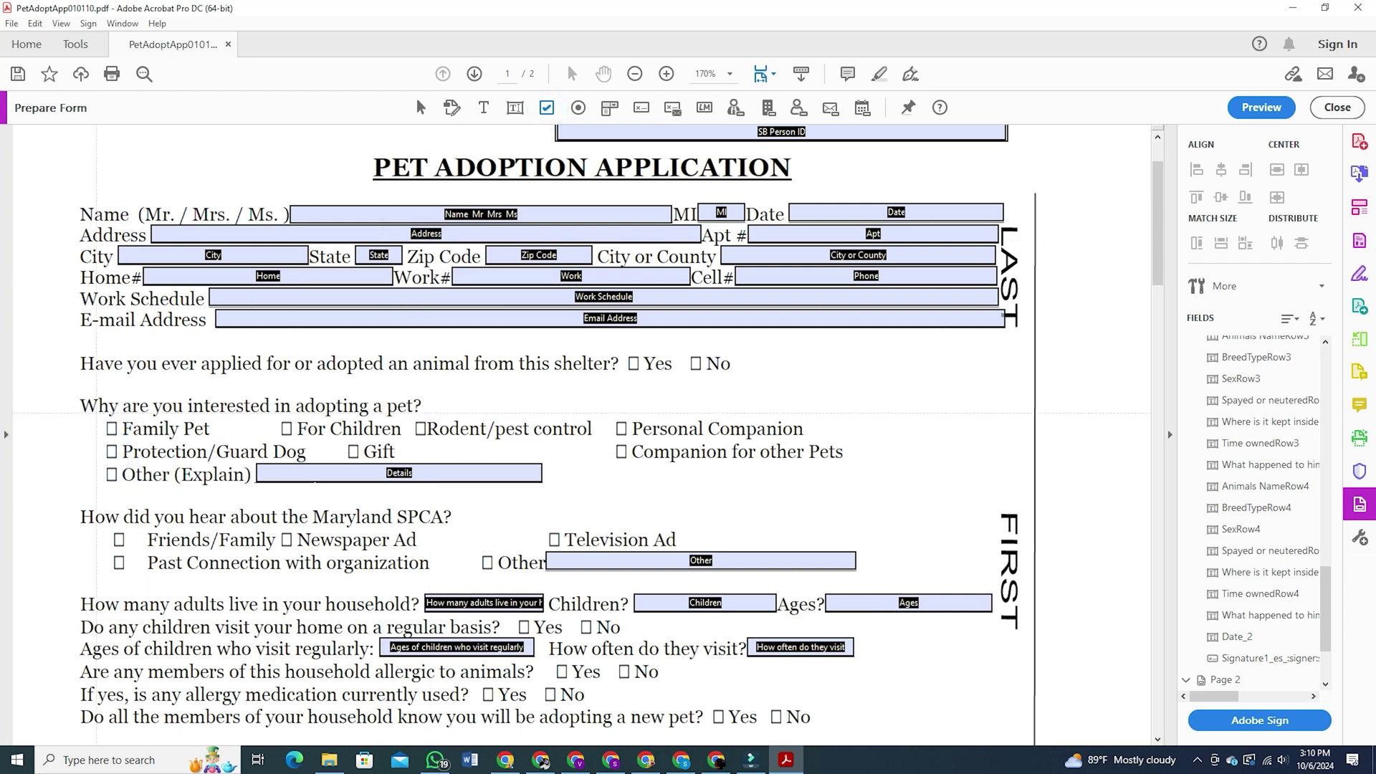
{"action": "left_click", "coordinate": [113, 430]}
{"action": "scroll", "coordinate": [107, 433], "scroll_direction": "up", "scroll_amount": 2, "text": "ctrl"}
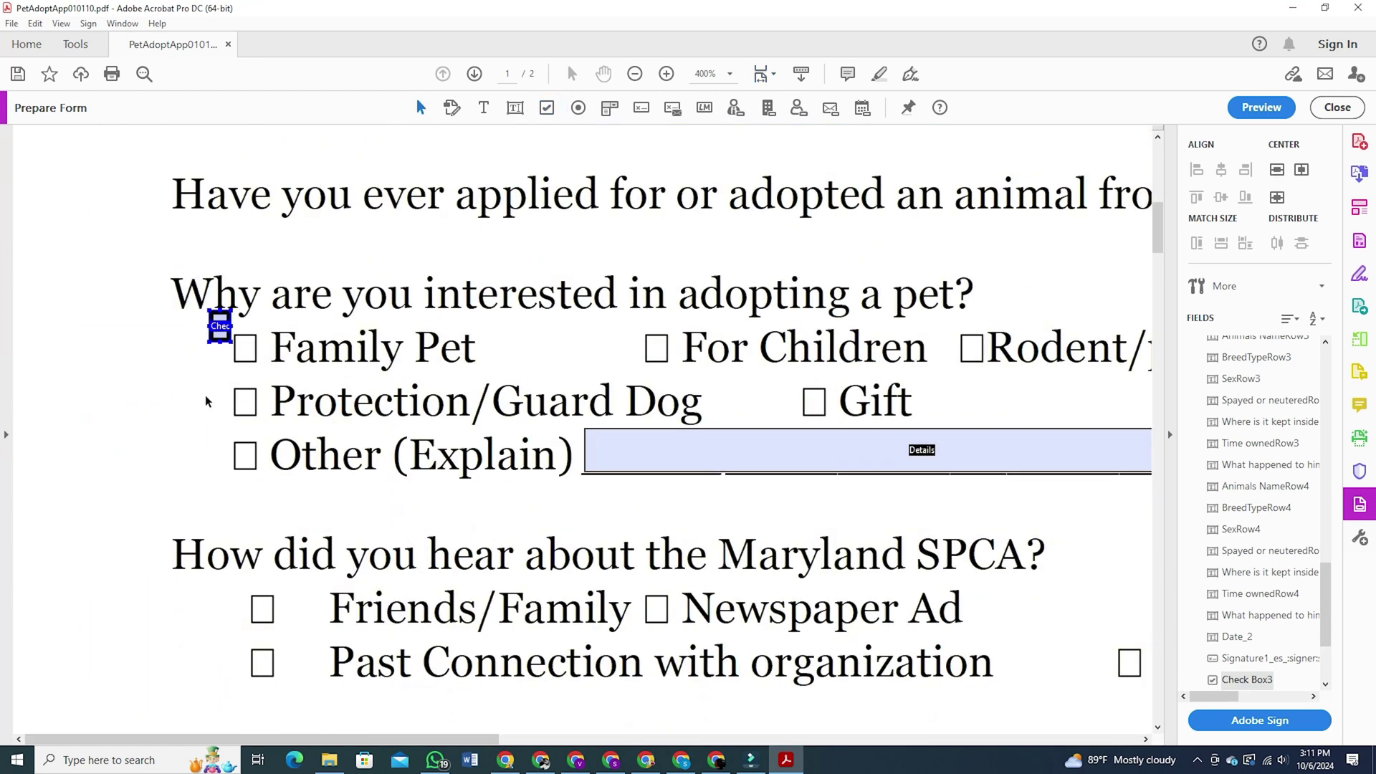
{"action": "left_click_drag", "start_coordinate": [220, 326], "coordinate": [246, 401]}
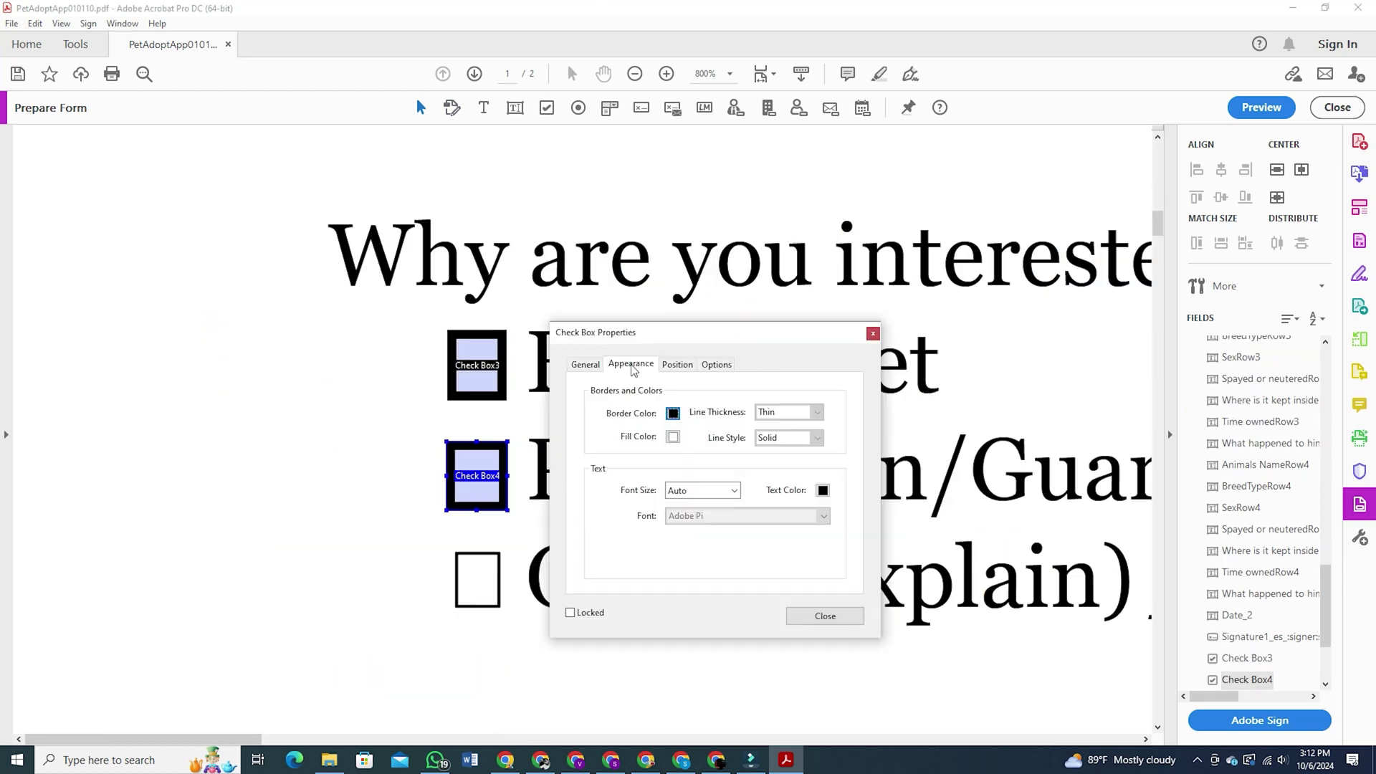
Set Check Box4's border colour to red, close its properties, and paste a copy
{"action": "left_click", "coordinate": [673, 413]}
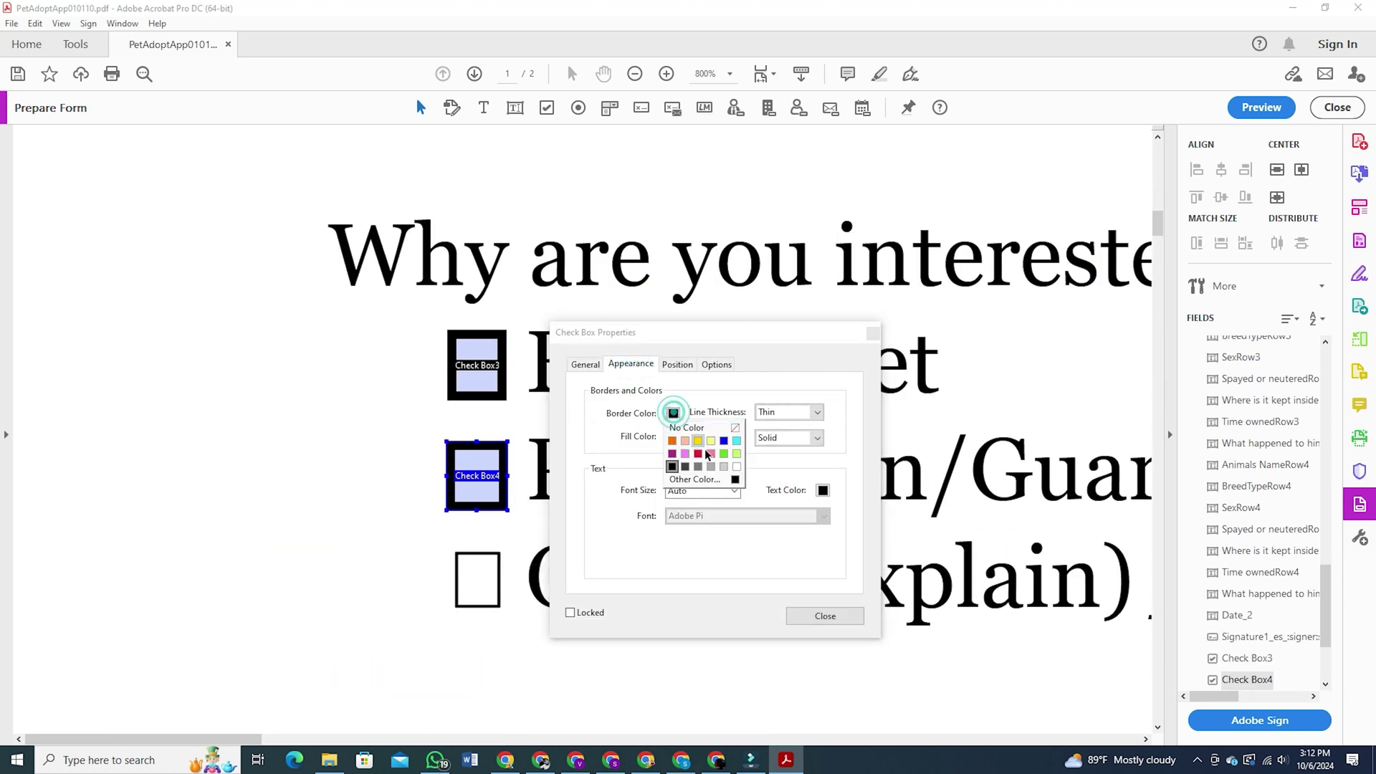
{"action": "left_click", "coordinate": [672, 441]}
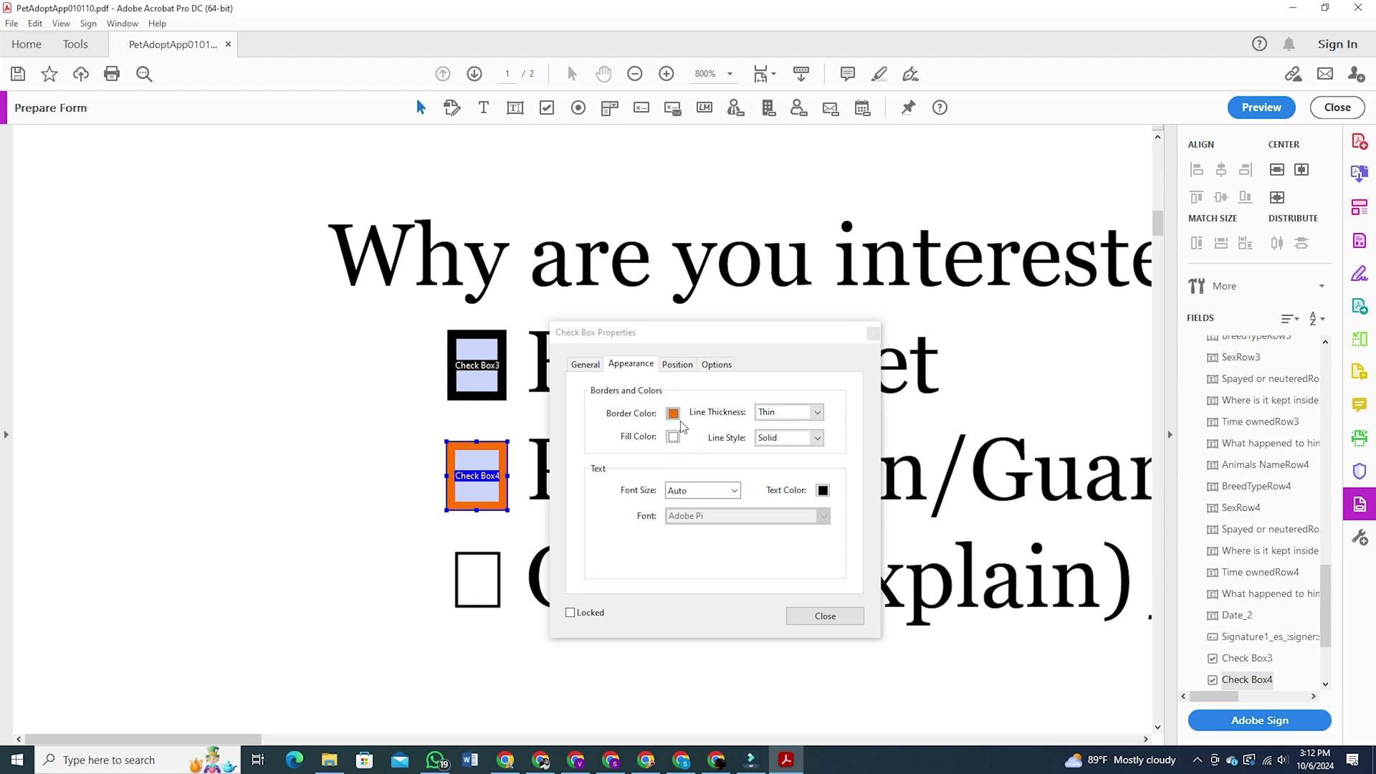
{"action": "left_click", "coordinate": [674, 414]}
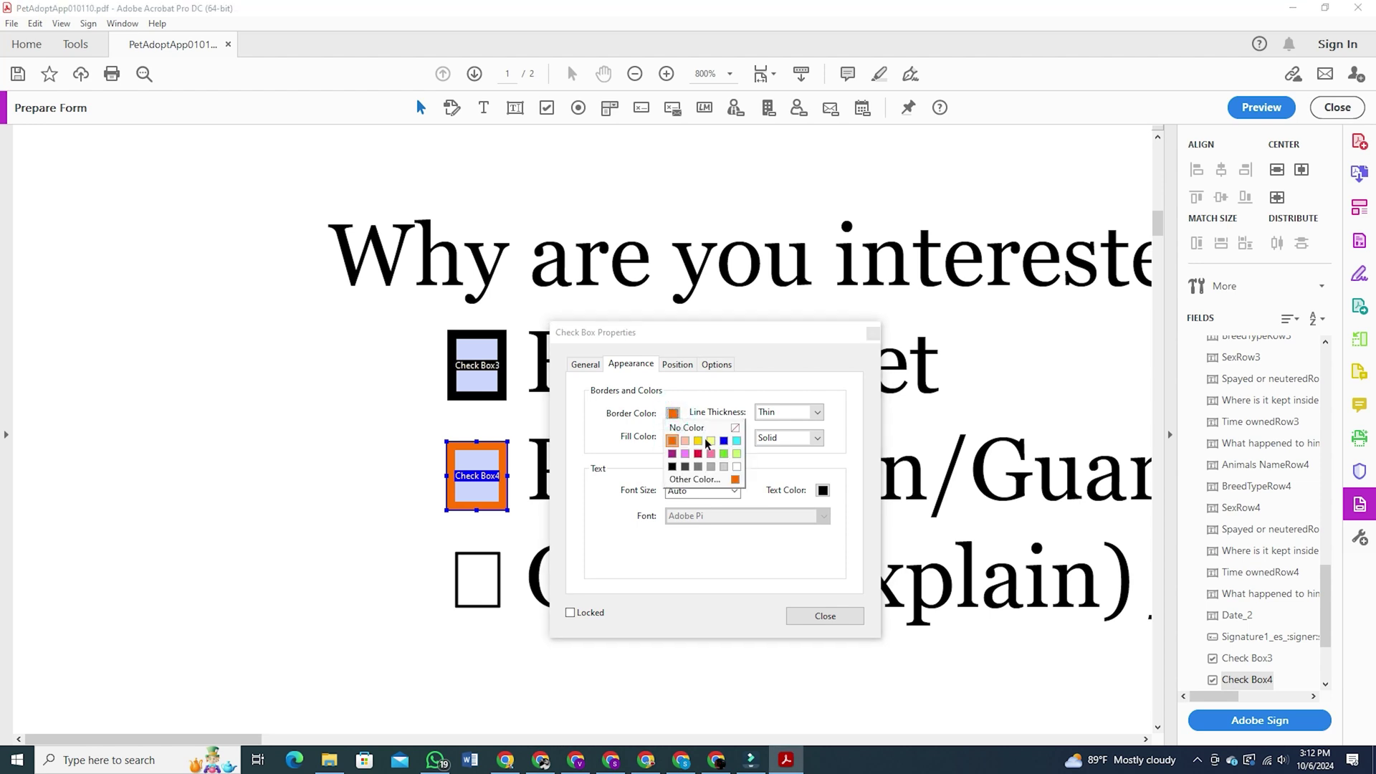
{"action": "left_click", "coordinate": [711, 441]}
{"action": "key", "text": "Return"}
{"action": "left_click", "coordinate": [443, 563]}
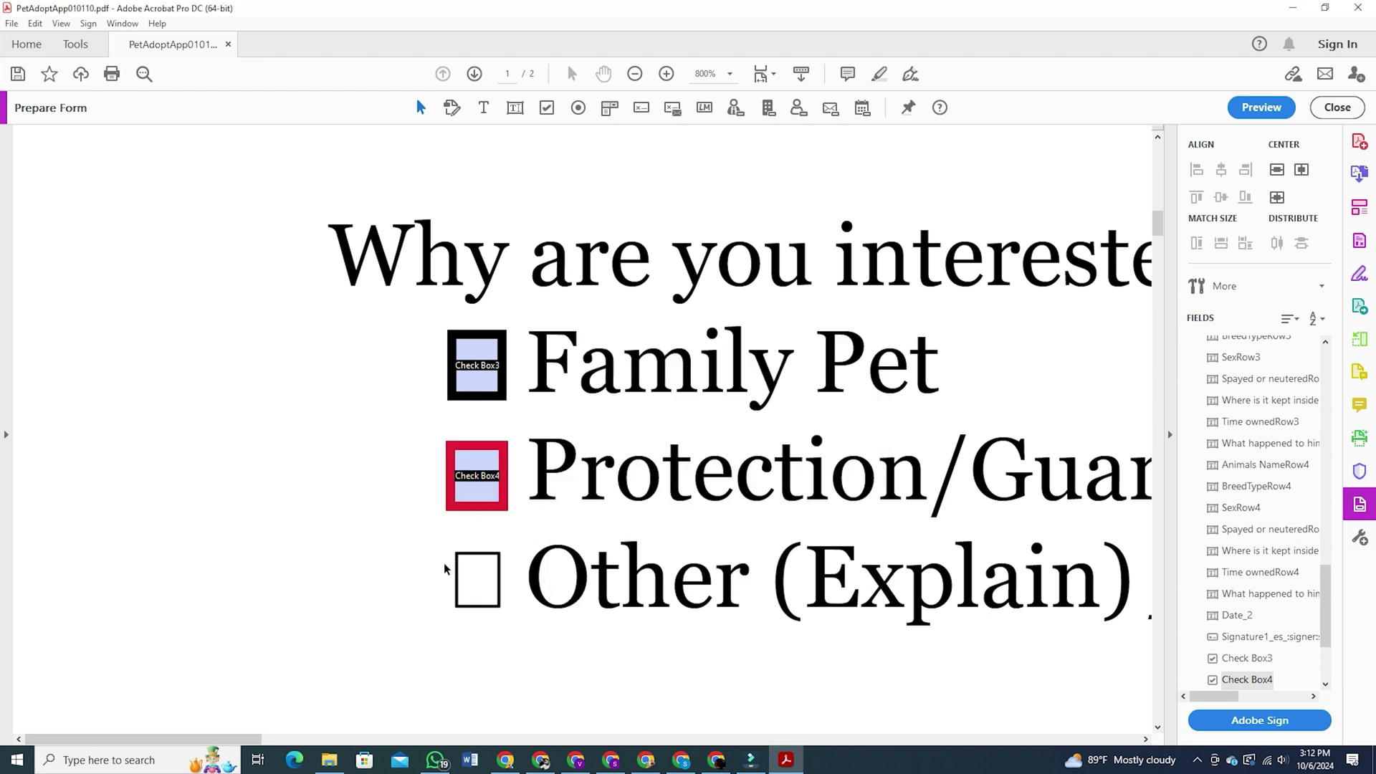
{"action": "key", "text": "ctrl+v"}
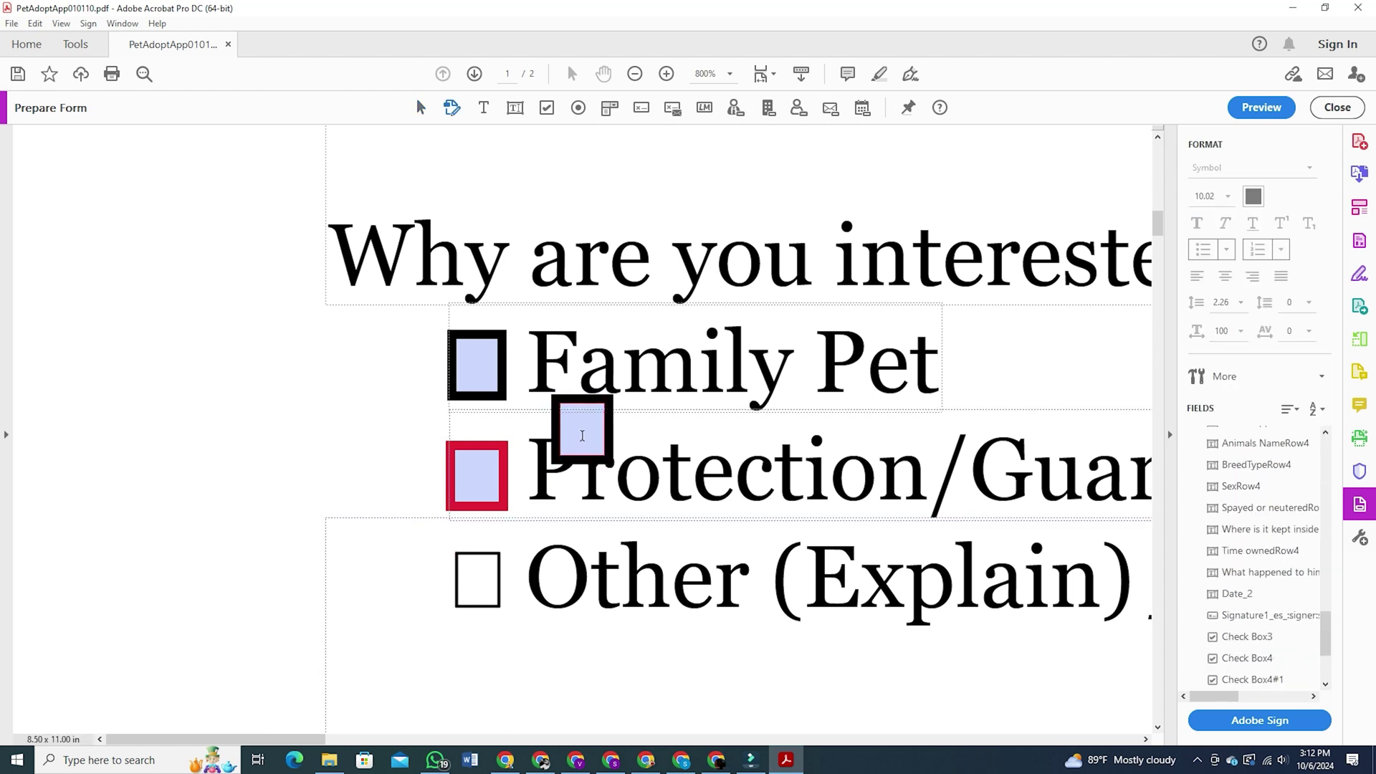
Place a copy of the red check box over the Other (Explain) option
{"action": "left_click", "coordinate": [579, 434]}
{"action": "key", "text": "Escape"}
{"action": "left_click_drag", "start_coordinate": [446, 738], "coordinate": [251, 748]}
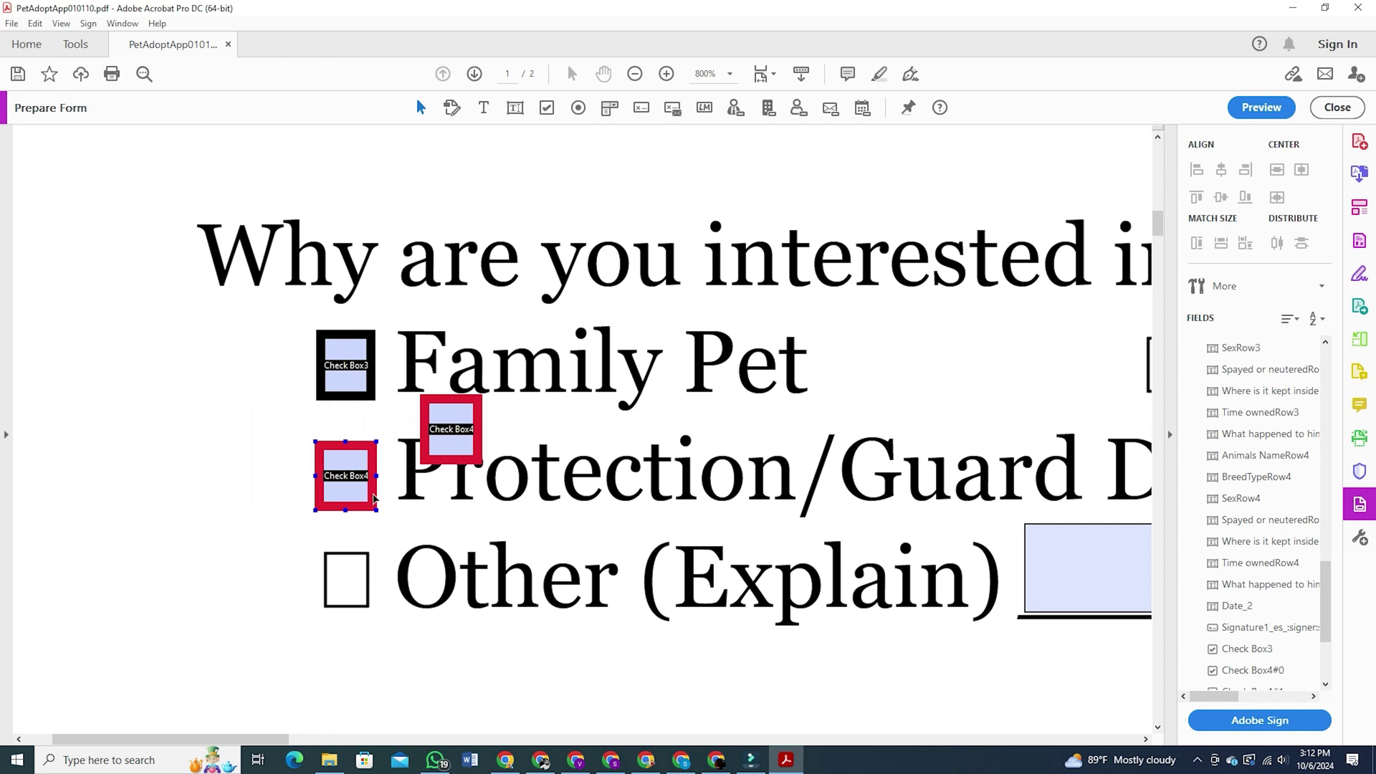
{"action": "left_click", "coordinate": [440, 401]}
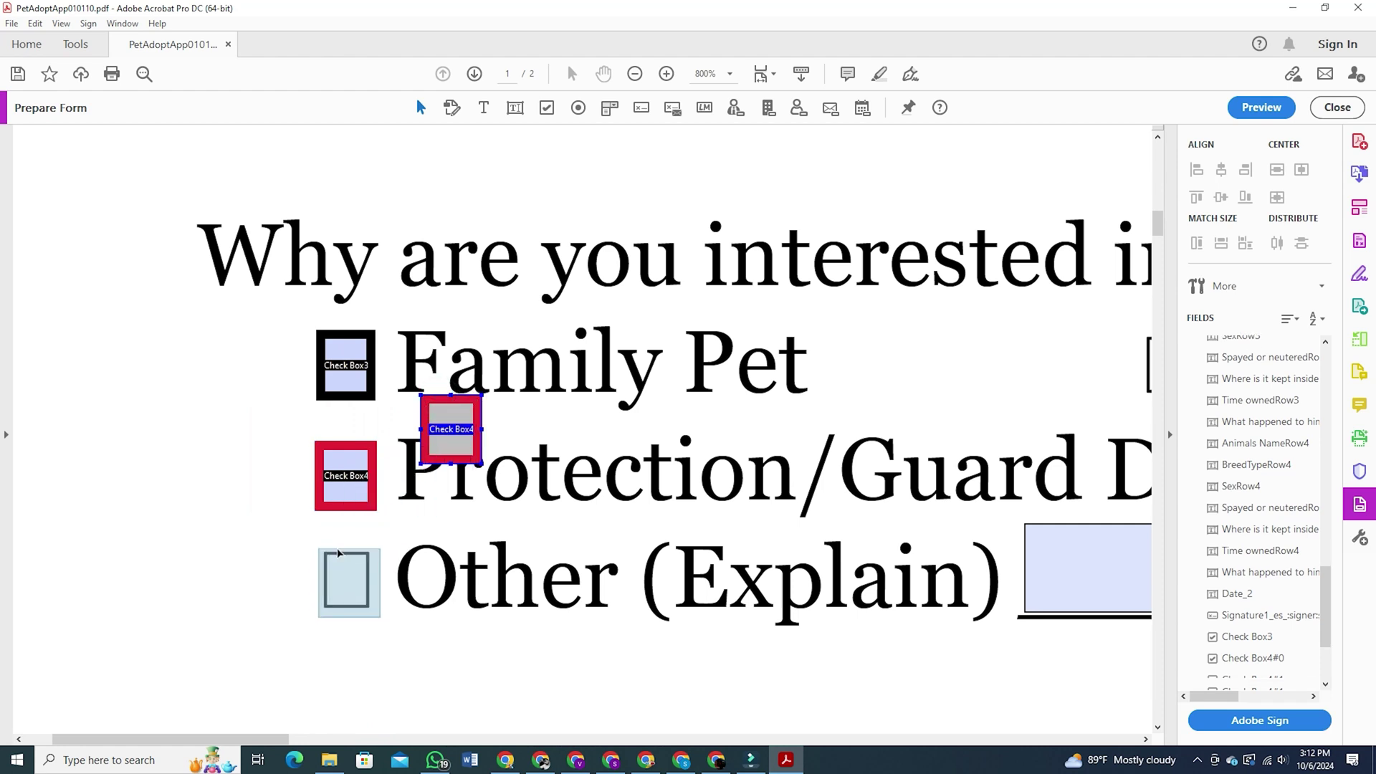
{"action": "left_click_drag", "start_coordinate": [336, 549], "coordinate": [336, 550]}
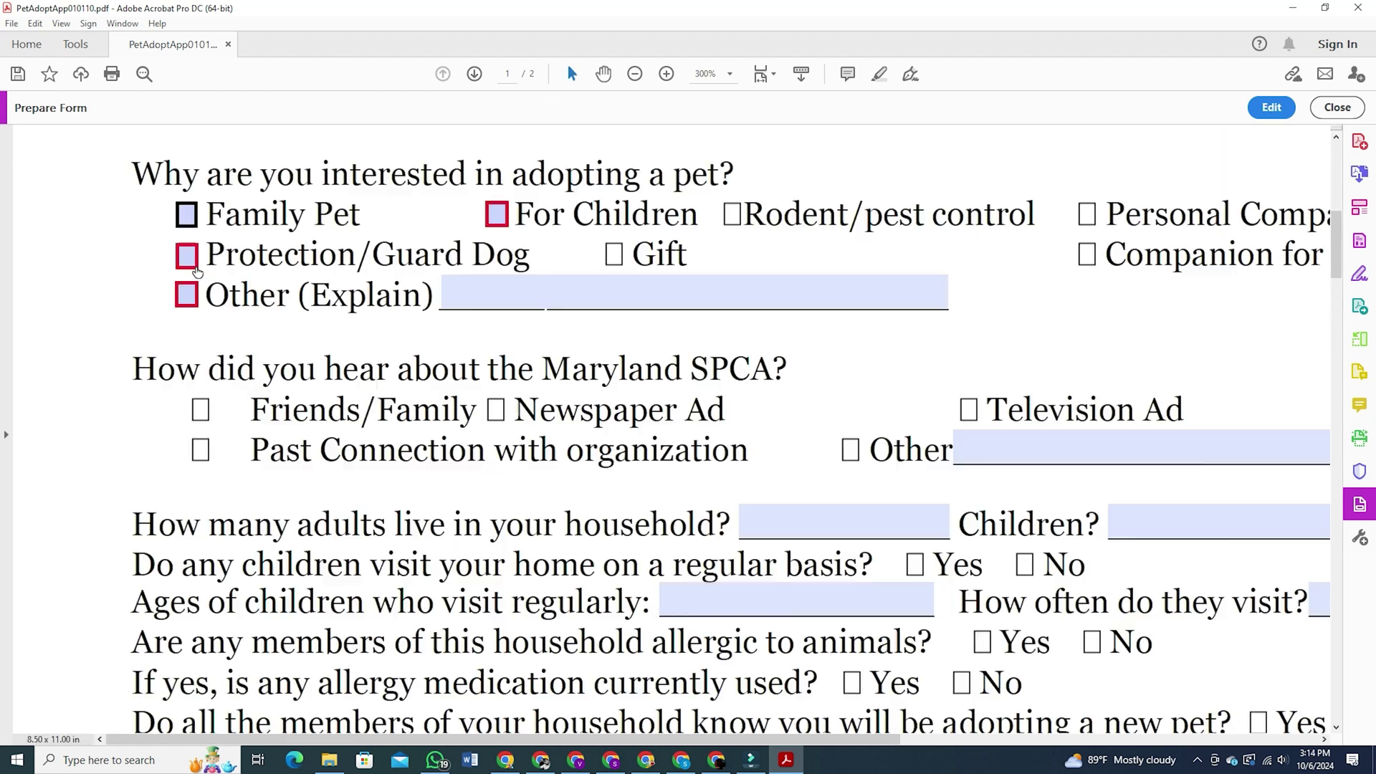
Test the Protection/Guard Dog check box, then give its field a unique name in General
{"action": "left_click", "coordinate": [186, 255]}
{"action": "left_click", "coordinate": [187, 257]}
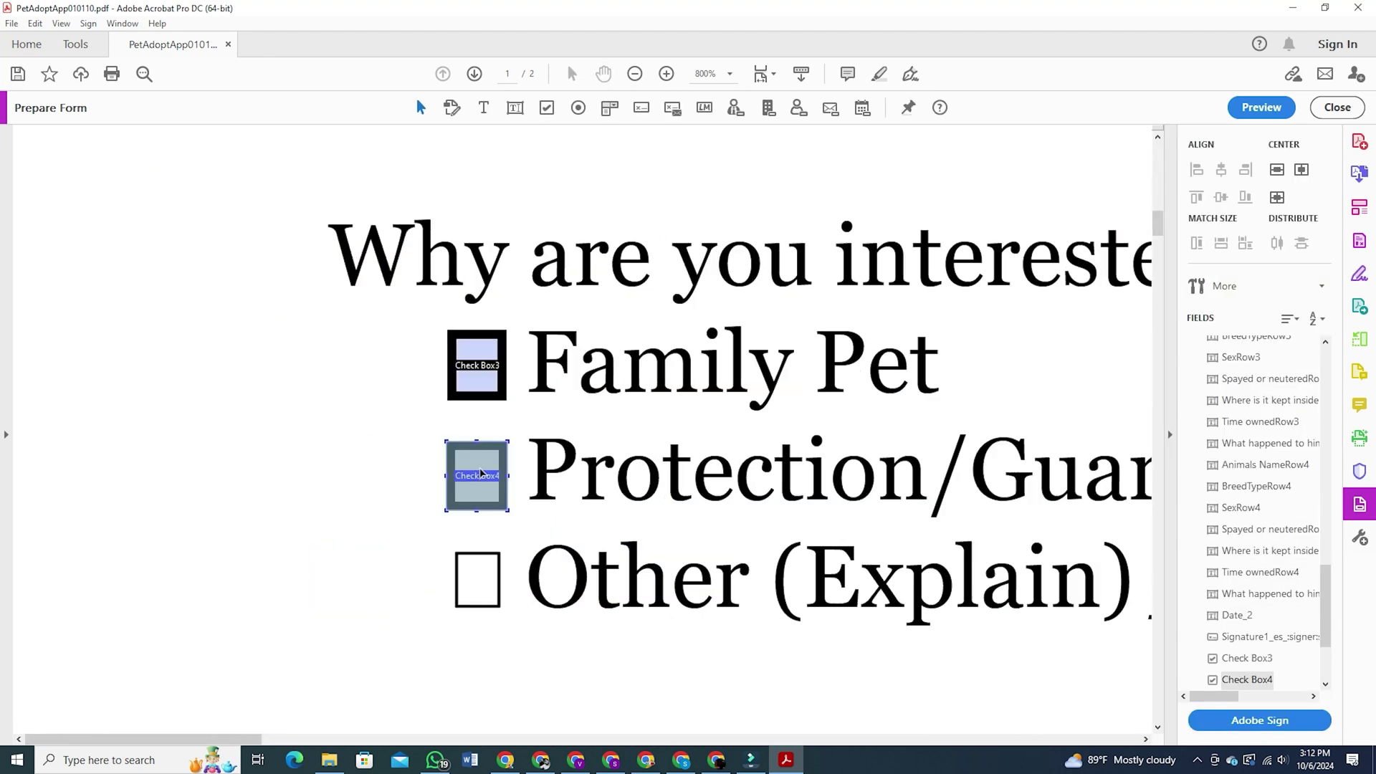
{"action": "double_click", "coordinate": [480, 473]}
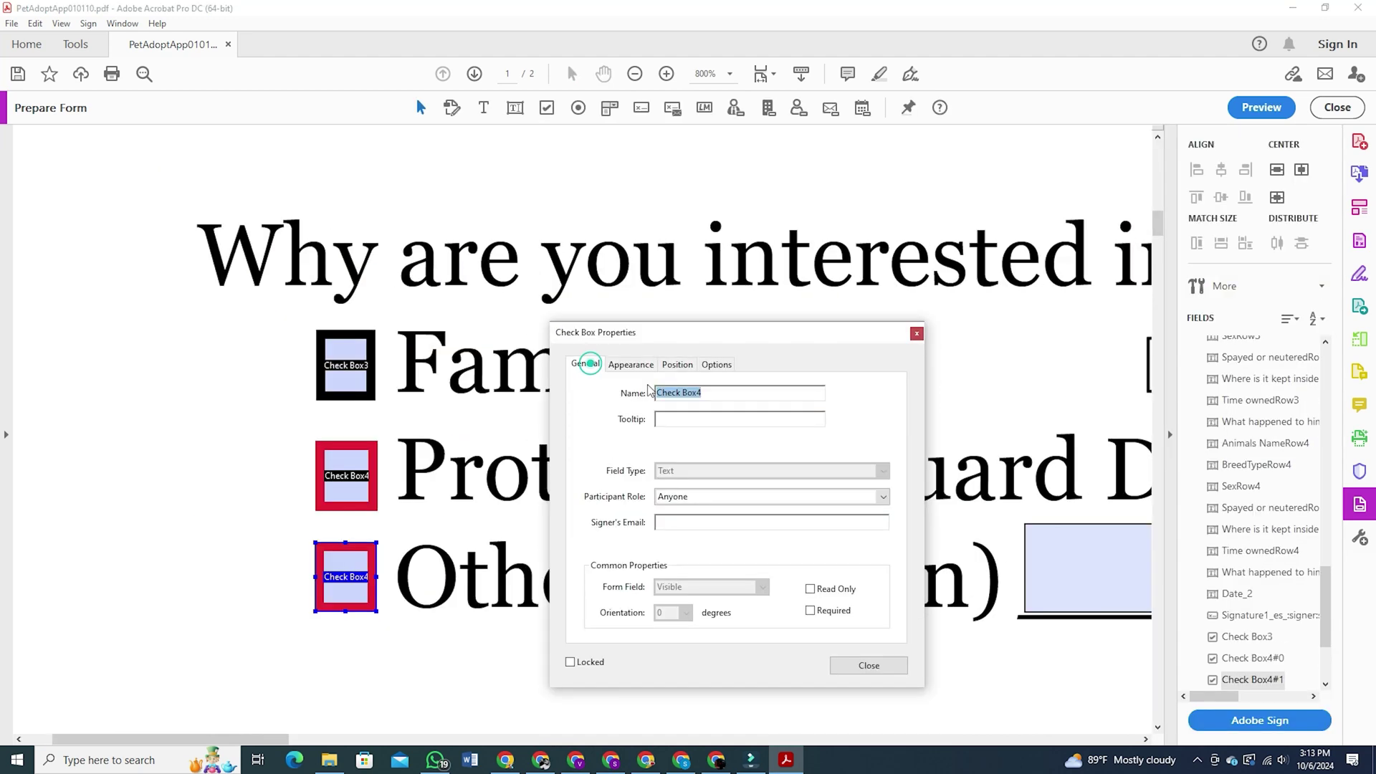
{"action": "left_click", "coordinate": [589, 363]}
{"action": "left_click", "coordinate": [712, 395]}
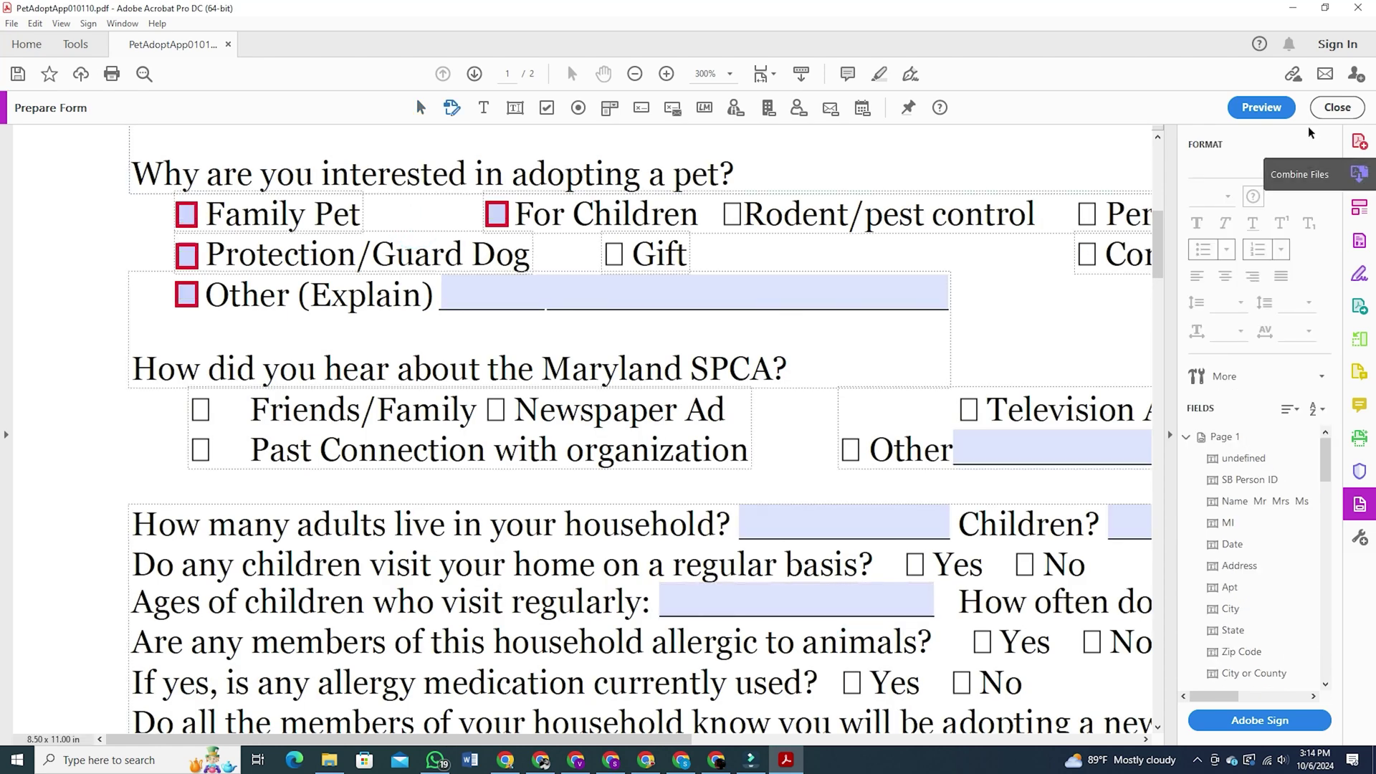
Preview the whole page as a filler and tick For Children to test it
{"action": "left_click", "coordinate": [1261, 108]}
{"action": "key", "text": "ctrl+minus"}
{"action": "key", "text": "ctrl+minus"}
{"action": "key", "text": "ctrl+minus"}
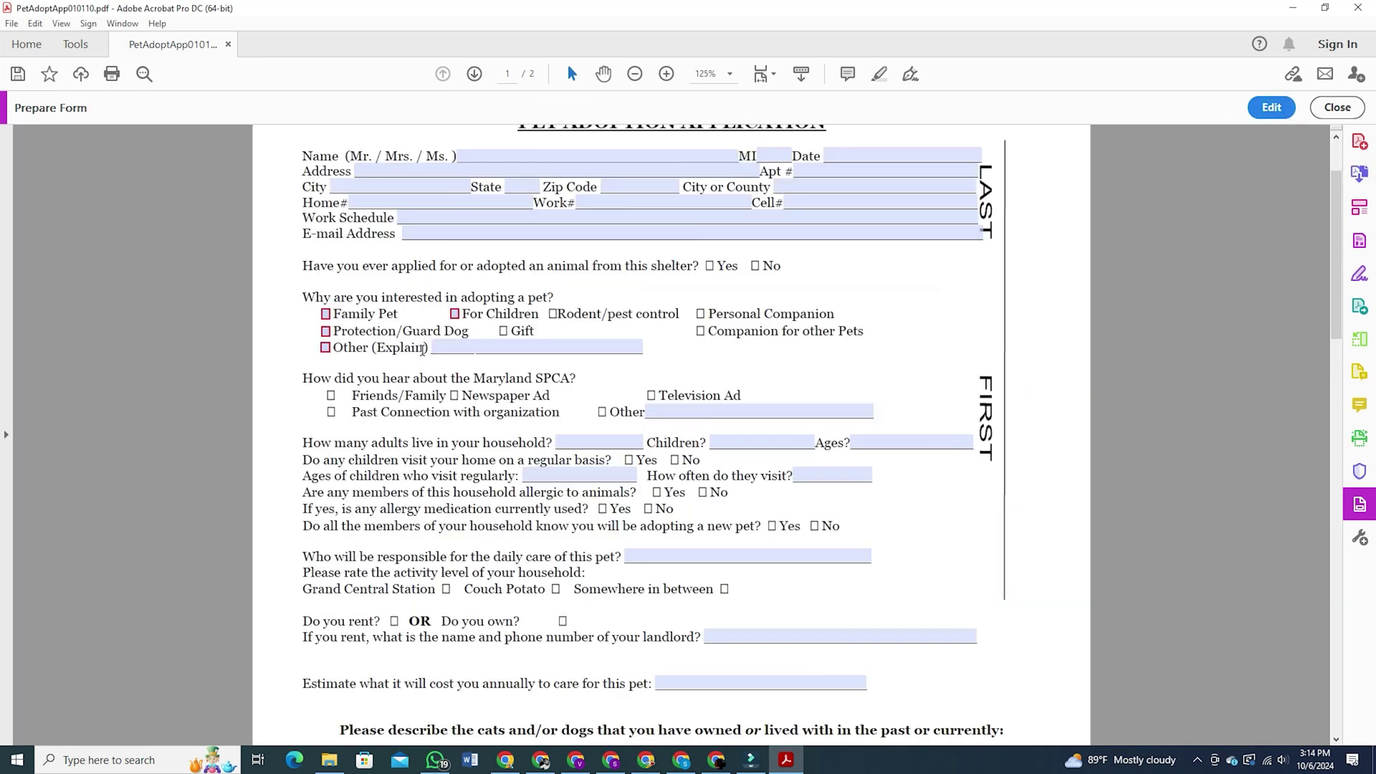
{"action": "left_click", "coordinate": [454, 314]}
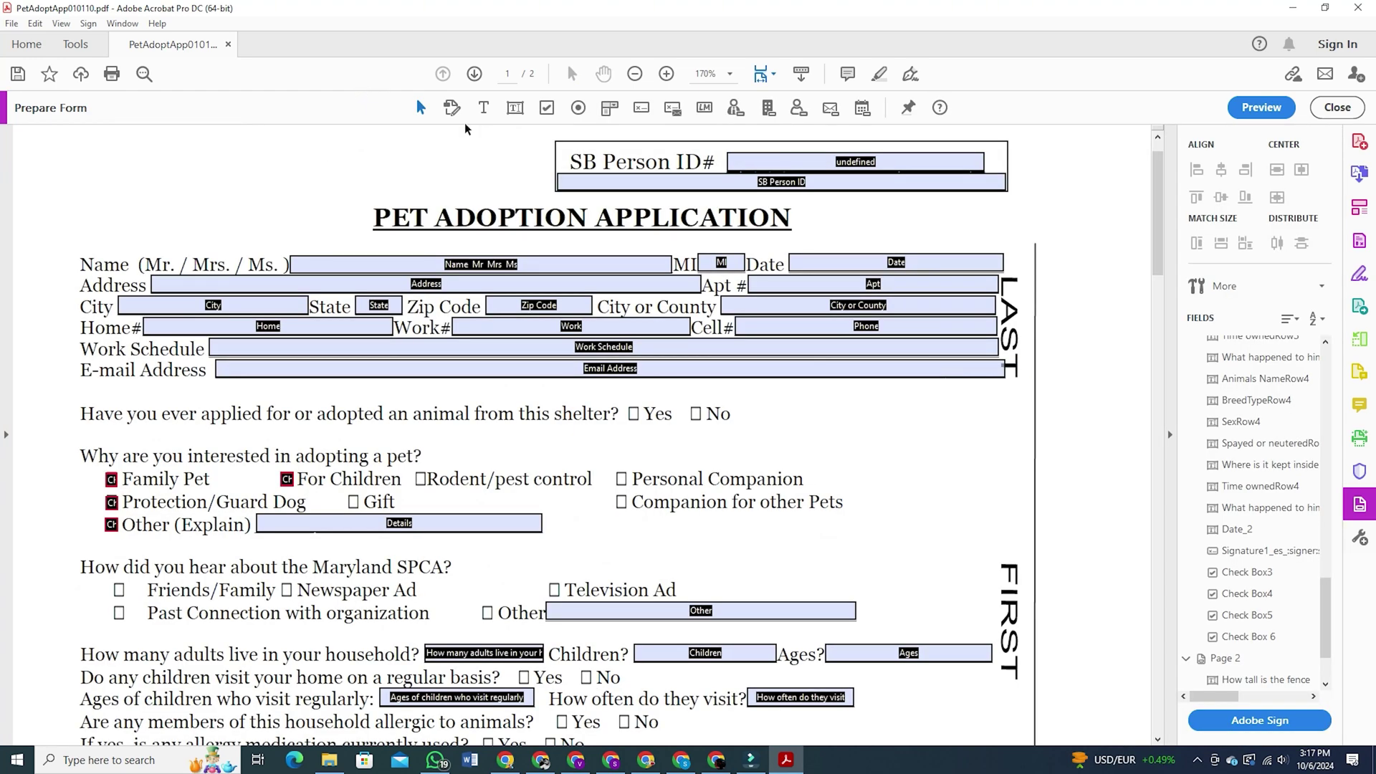
Place a new text field, Text6, just above the Personal Companion option
{"action": "left_click", "coordinate": [483, 107]}
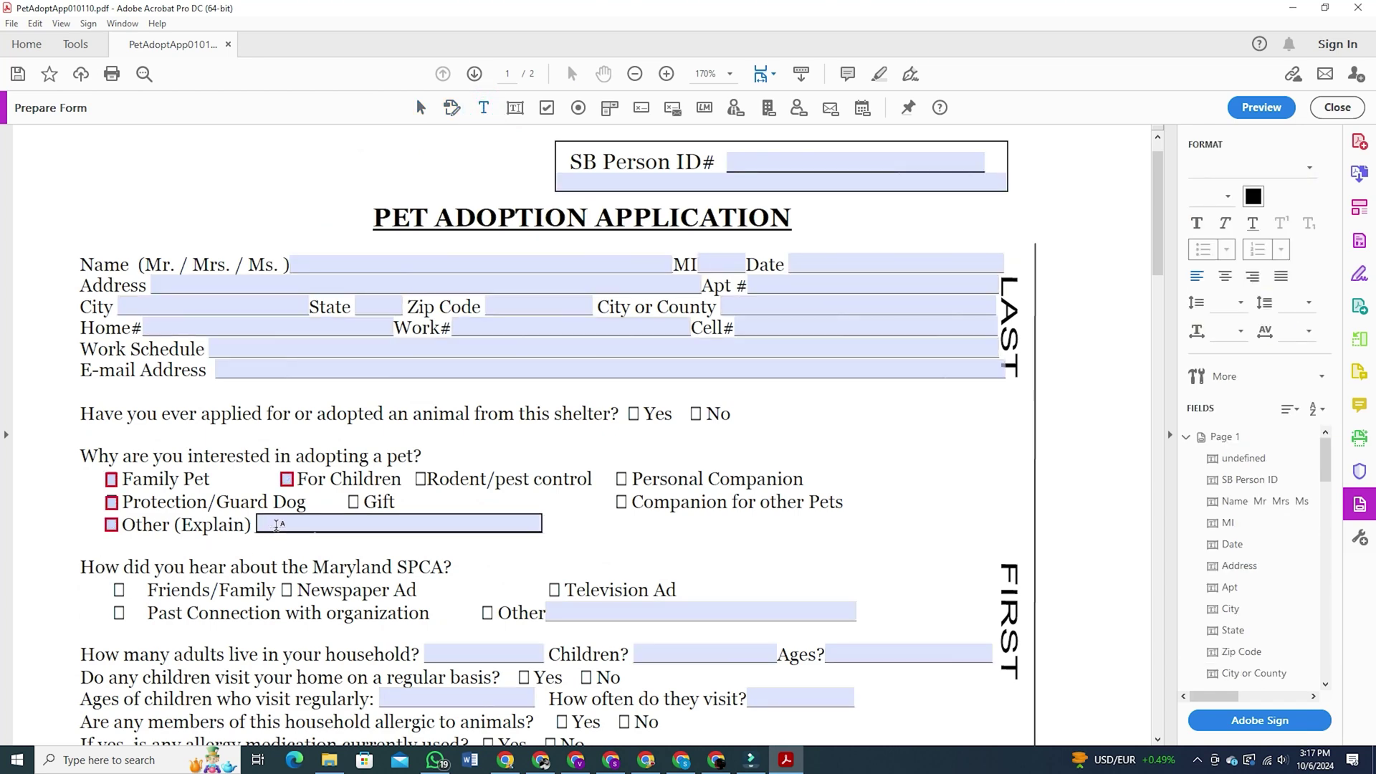
{"action": "left_click", "coordinate": [513, 109]}
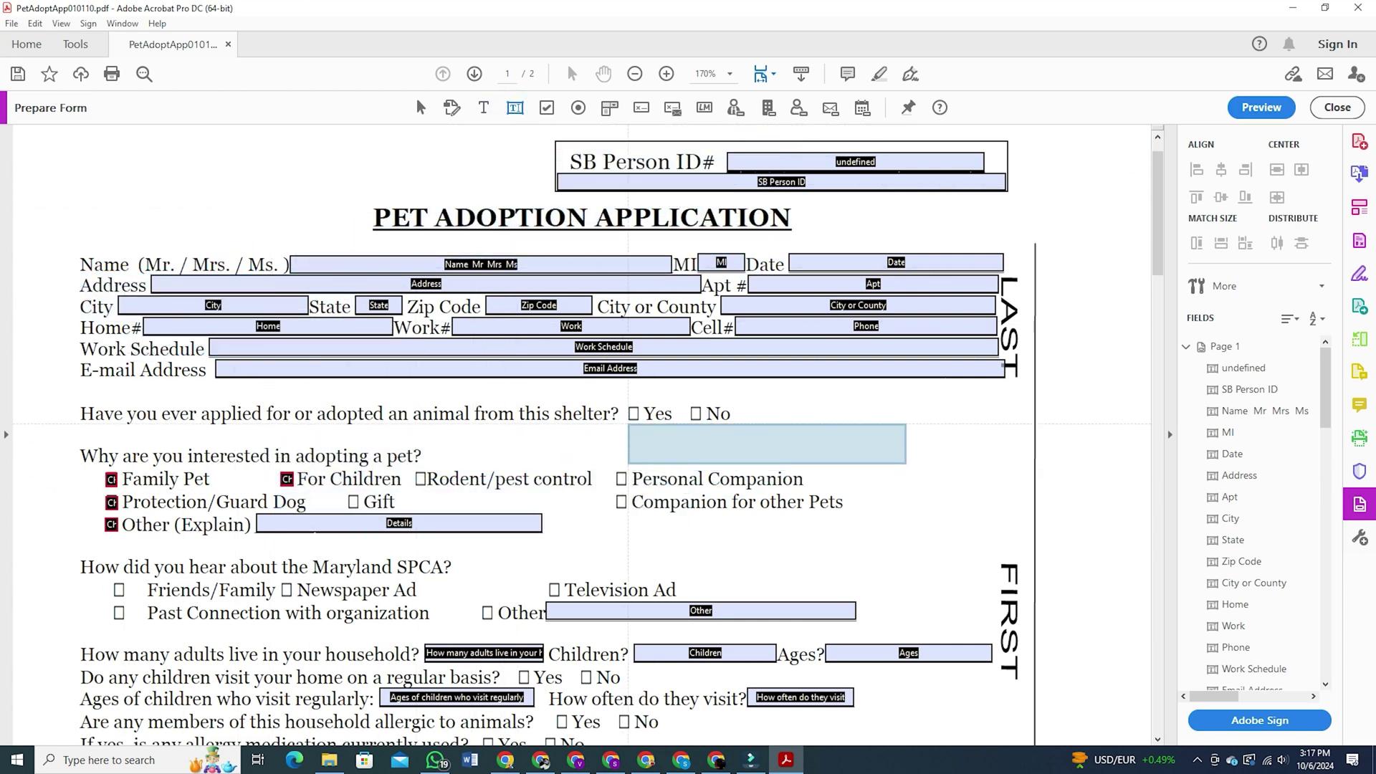
{"action": "left_click", "coordinate": [631, 427]}
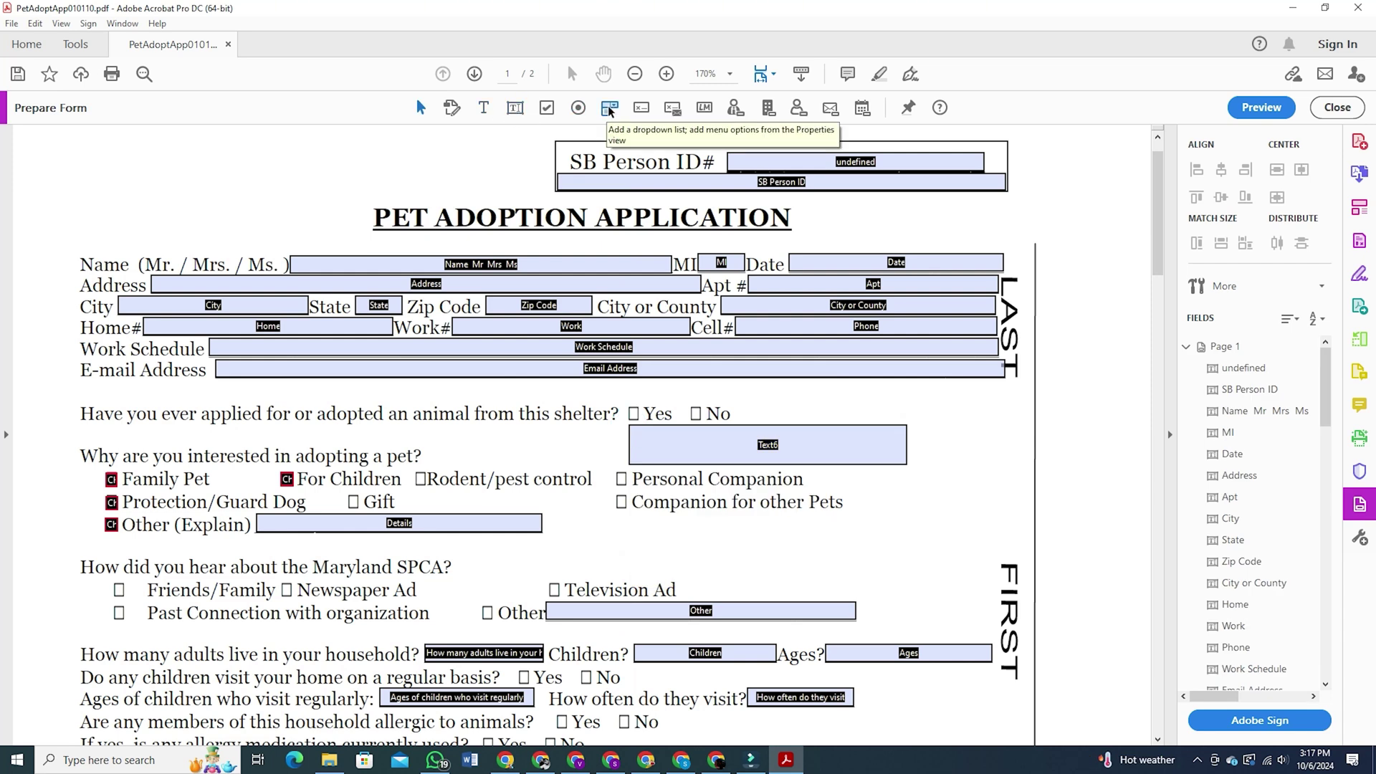
Place Dropdown7 beside the adoption question with the choices Dog, Cat and Rabit
{"action": "left_click", "coordinate": [609, 108]}
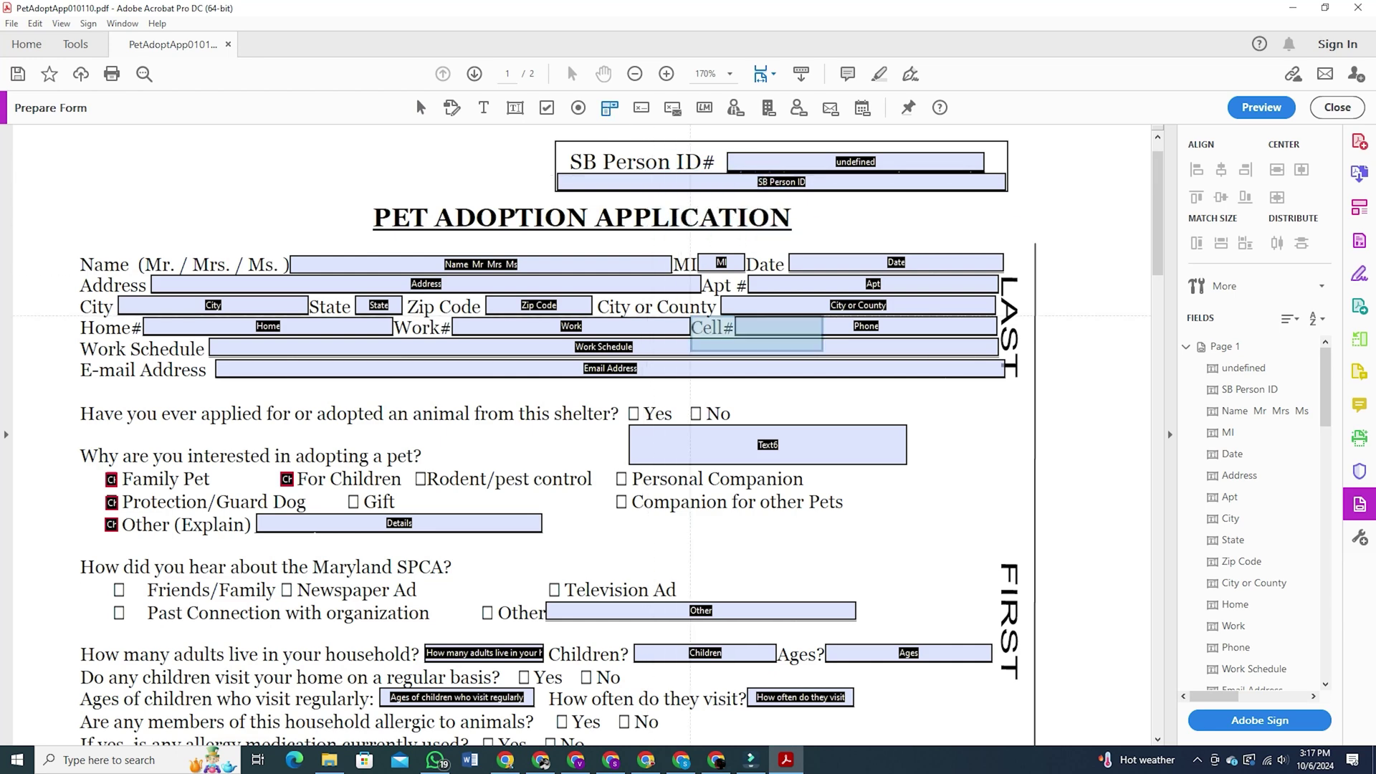
{"action": "left_click", "coordinate": [675, 430]}
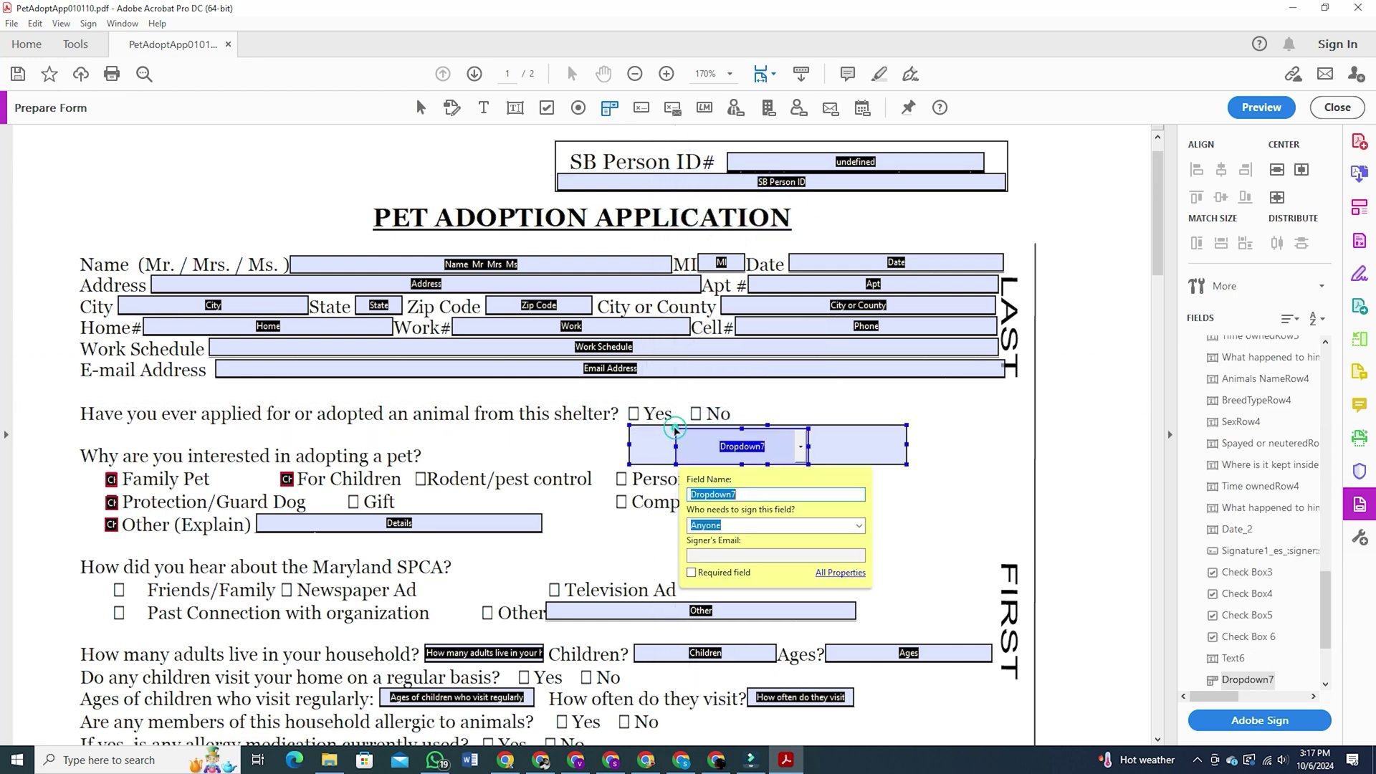
{"action": "double_click", "coordinate": [769, 451]}
{"action": "left_click", "coordinate": [461, 365]}
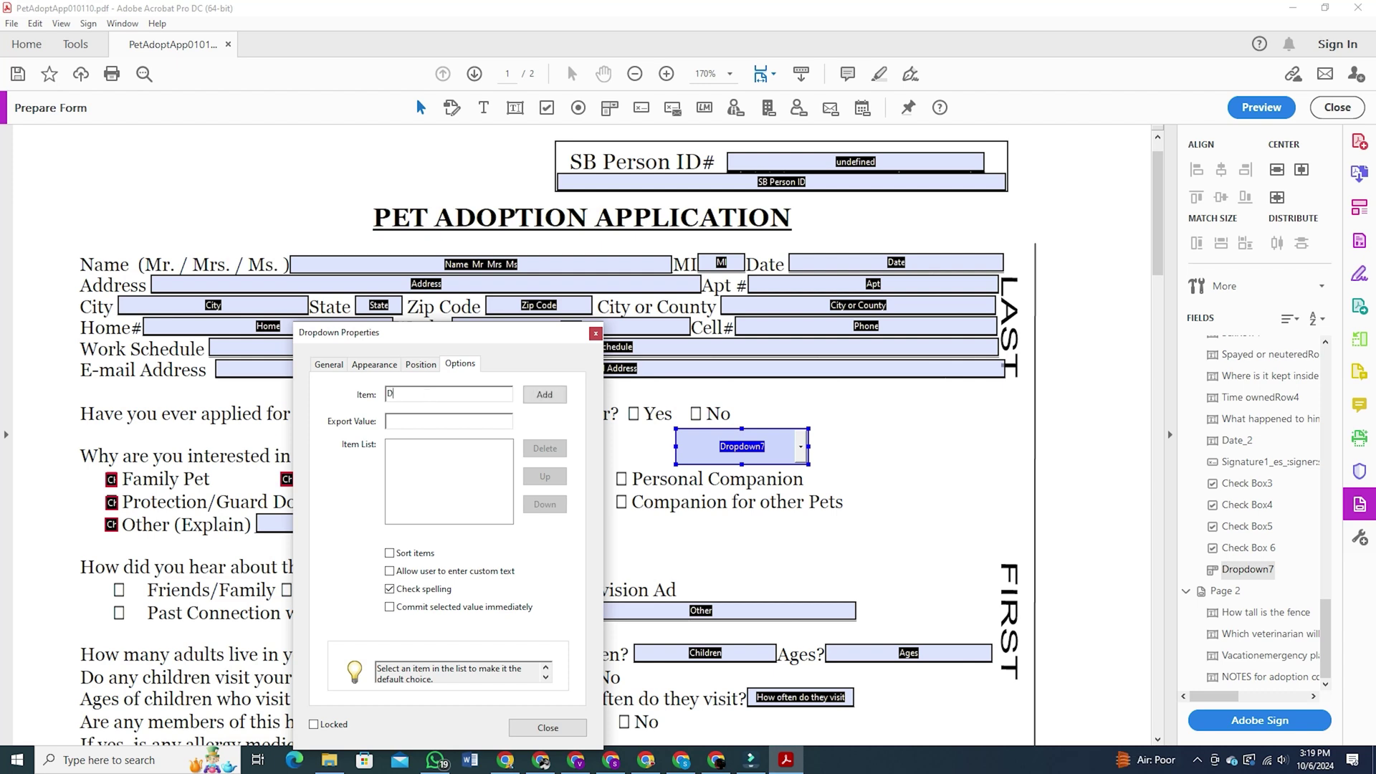
{"action": "left_click", "coordinate": [564, 396]}
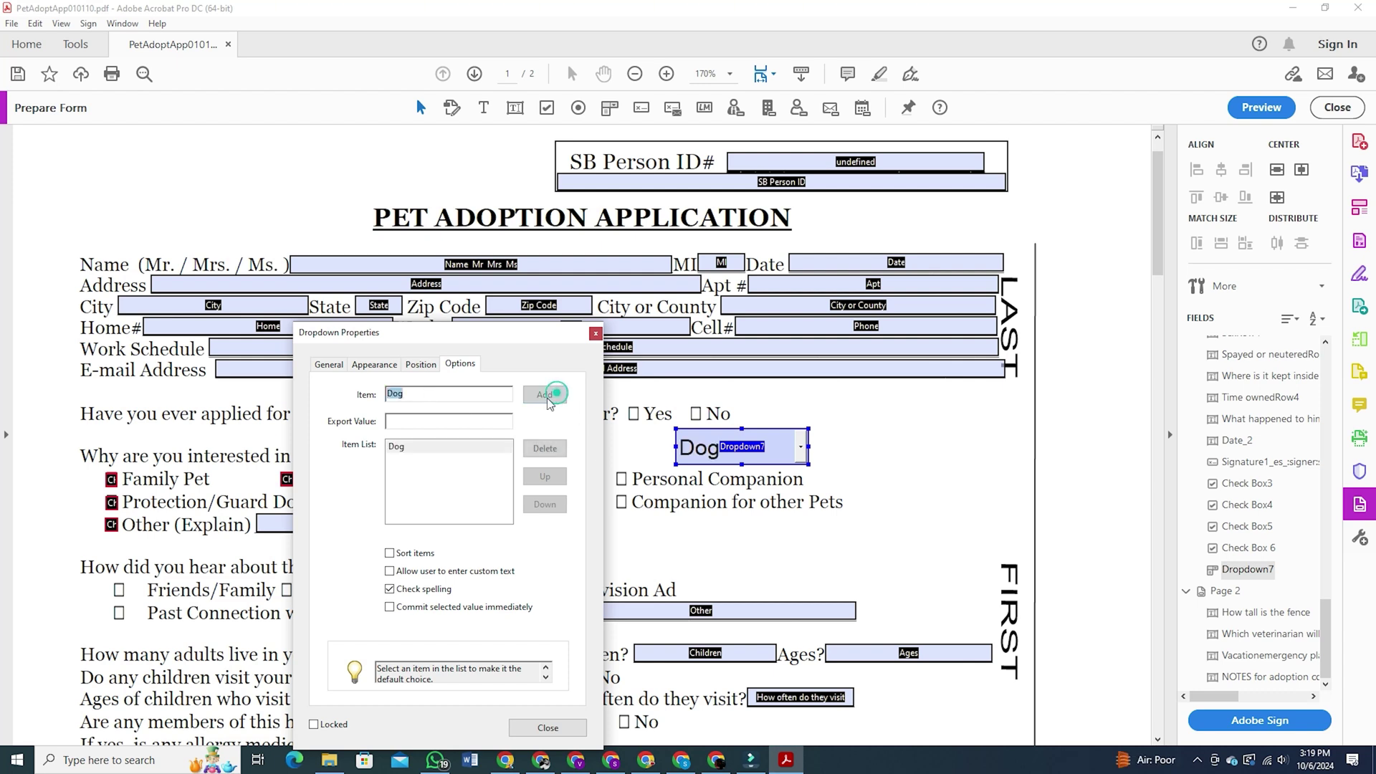
{"action": "type", "text": "Cat"}
{"action": "left_click", "coordinate": [552, 395]}
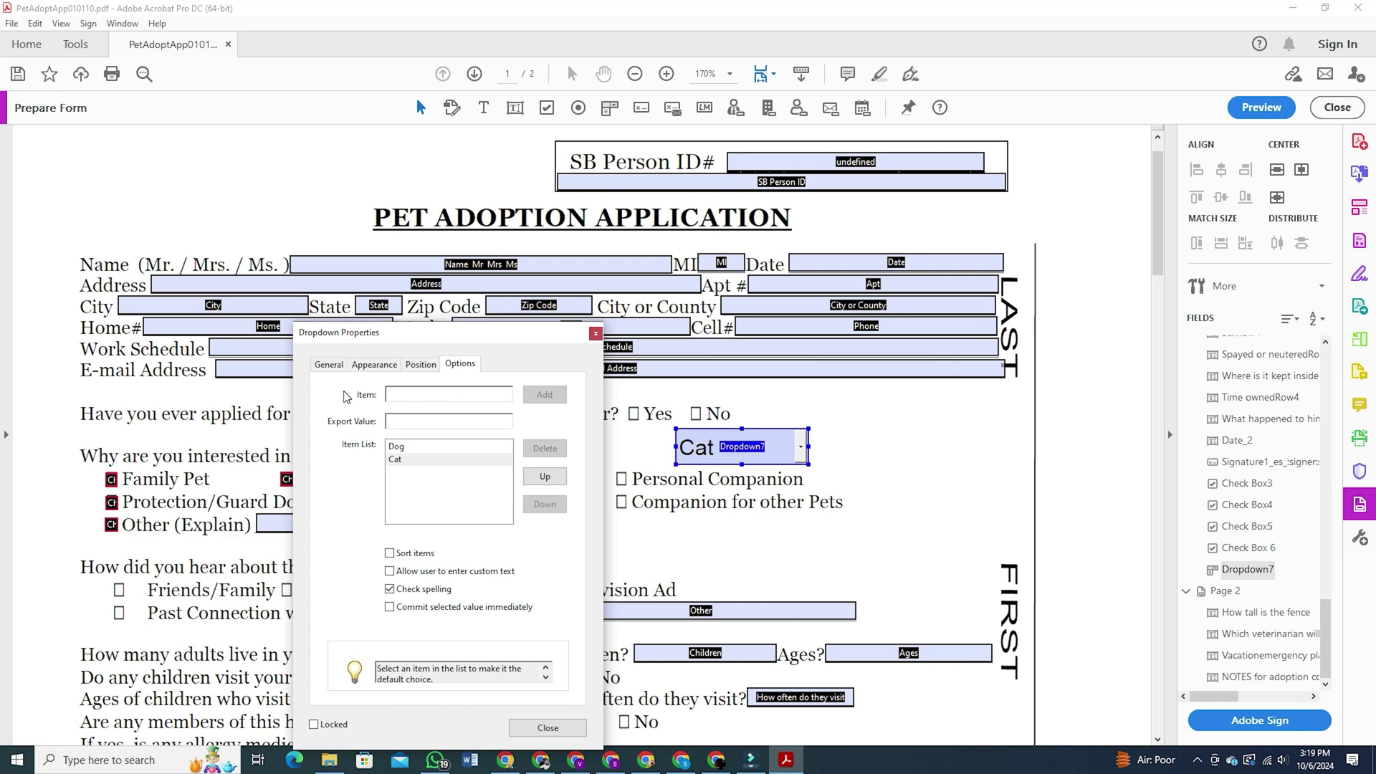
{"action": "type", "text": "Rabit"}
{"action": "left_click", "coordinate": [545, 394]}
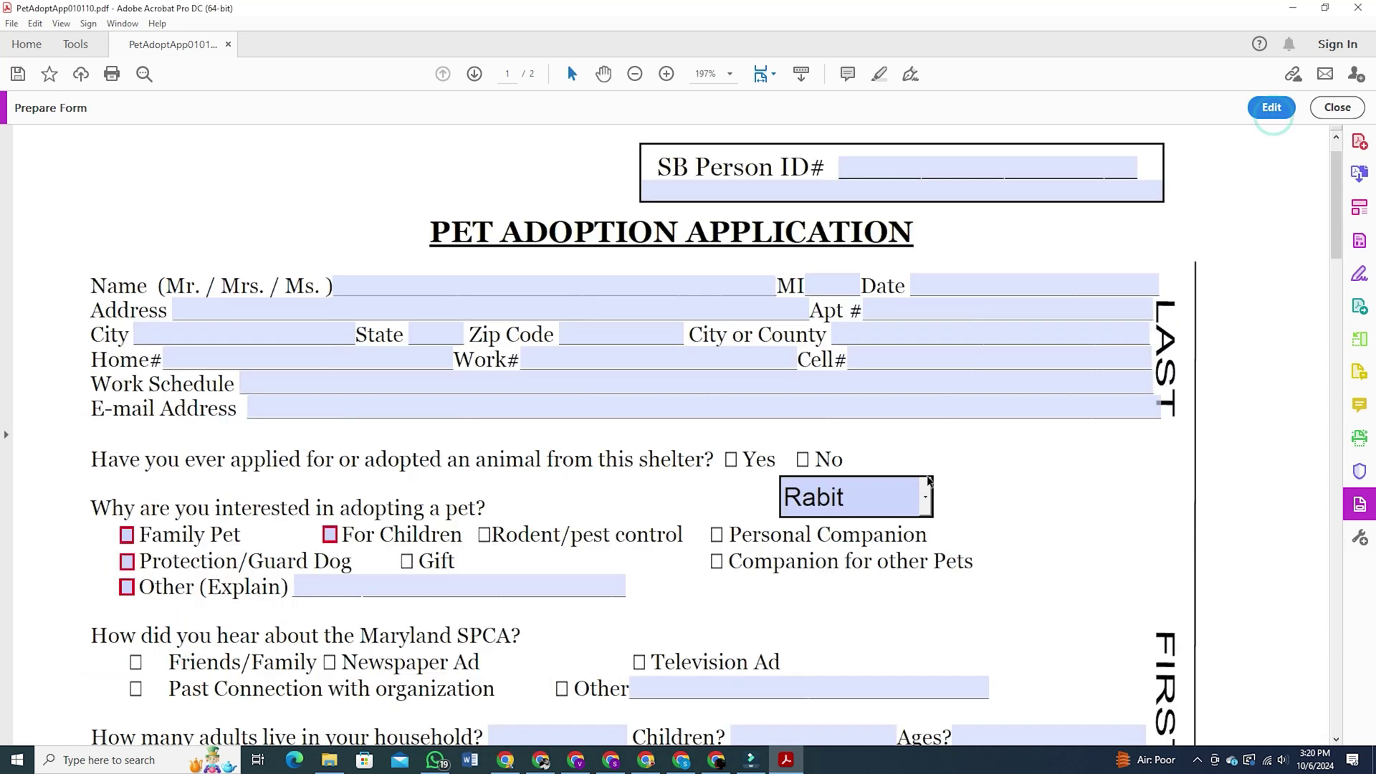
Test the dropdown's Dog, Cat and Rabit choices, save PetAdoptApp010110.pdf and reopen it in Edge
{"action": "left_click", "coordinate": [926, 495]}
{"action": "left_click", "coordinate": [871, 537]}
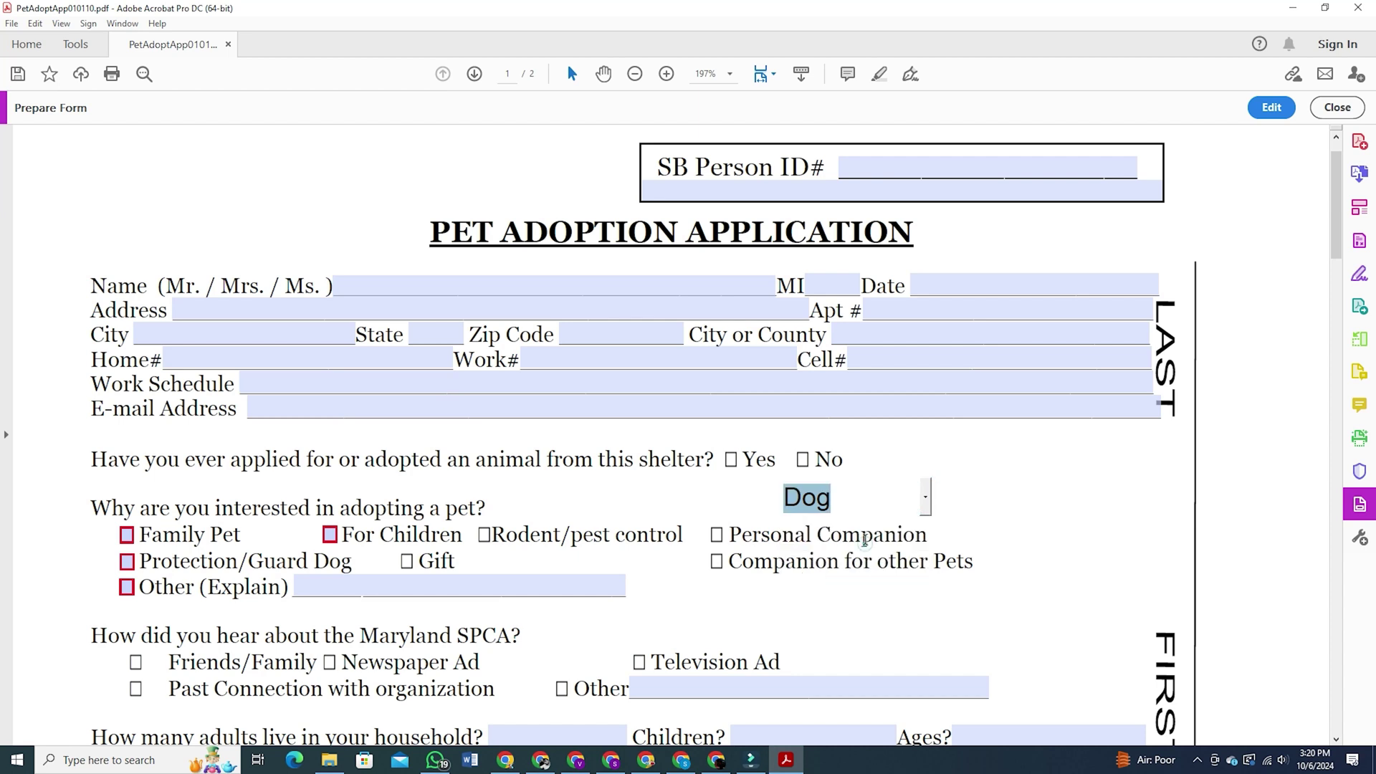
{"action": "left_click", "coordinate": [925, 496]}
{"action": "left_click", "coordinate": [868, 565]}
{"action": "left_click", "coordinate": [925, 497]}
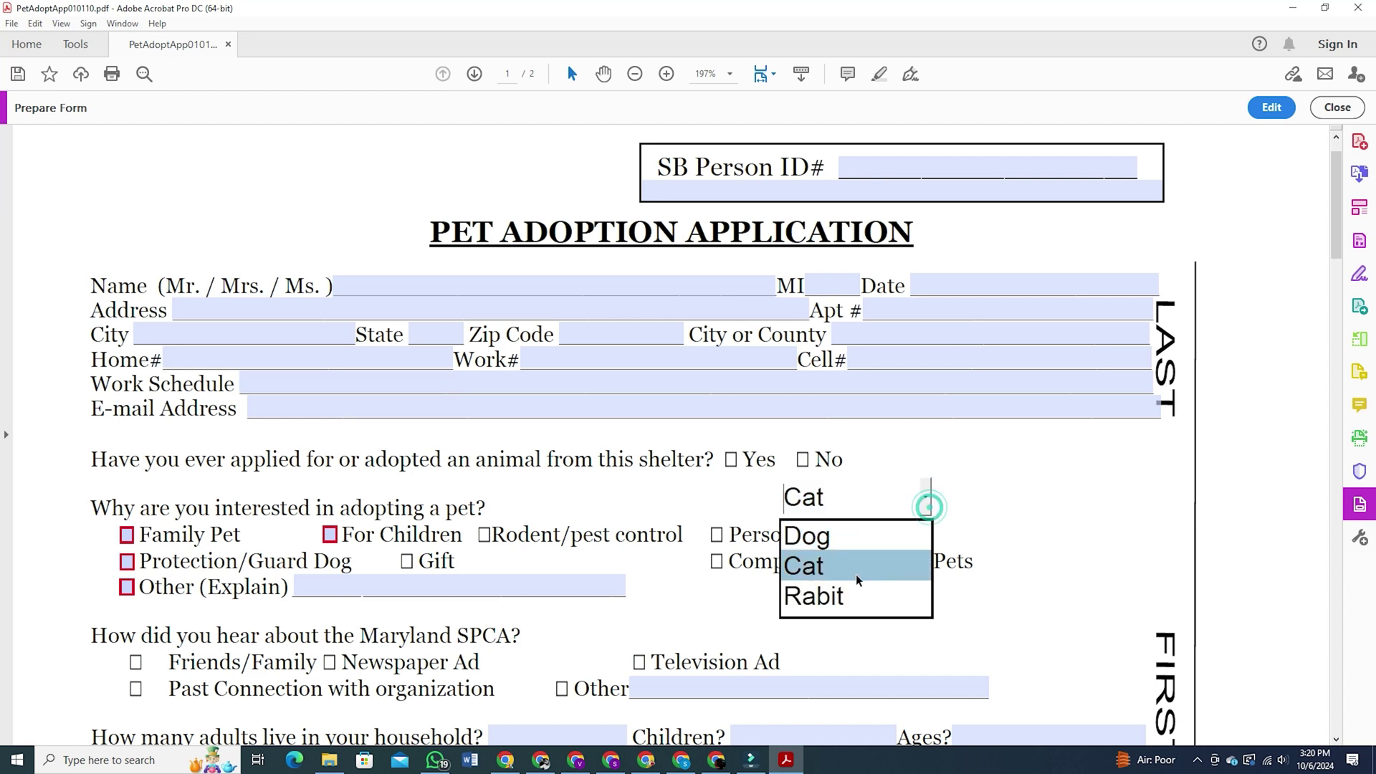
{"action": "left_click", "coordinate": [859, 594]}
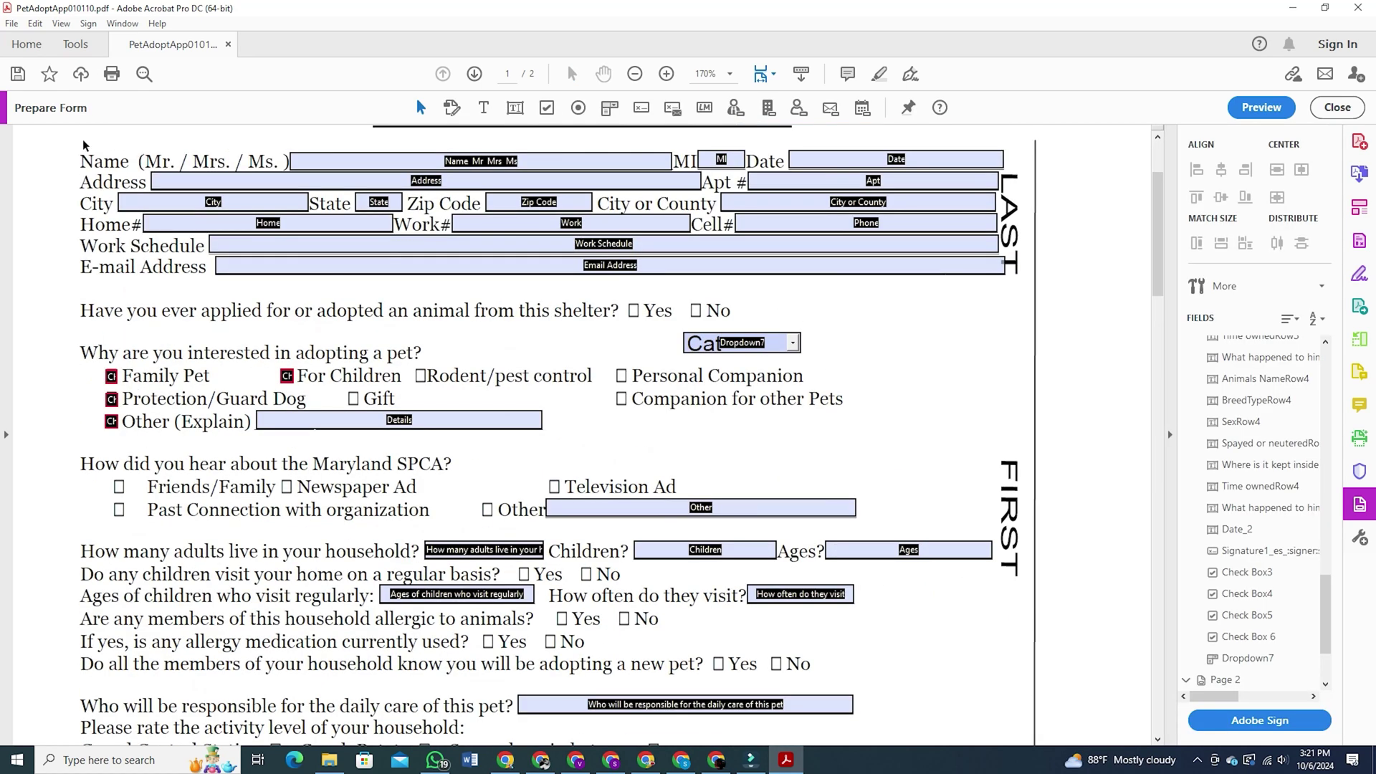
{"action": "left_click", "coordinate": [18, 75]}
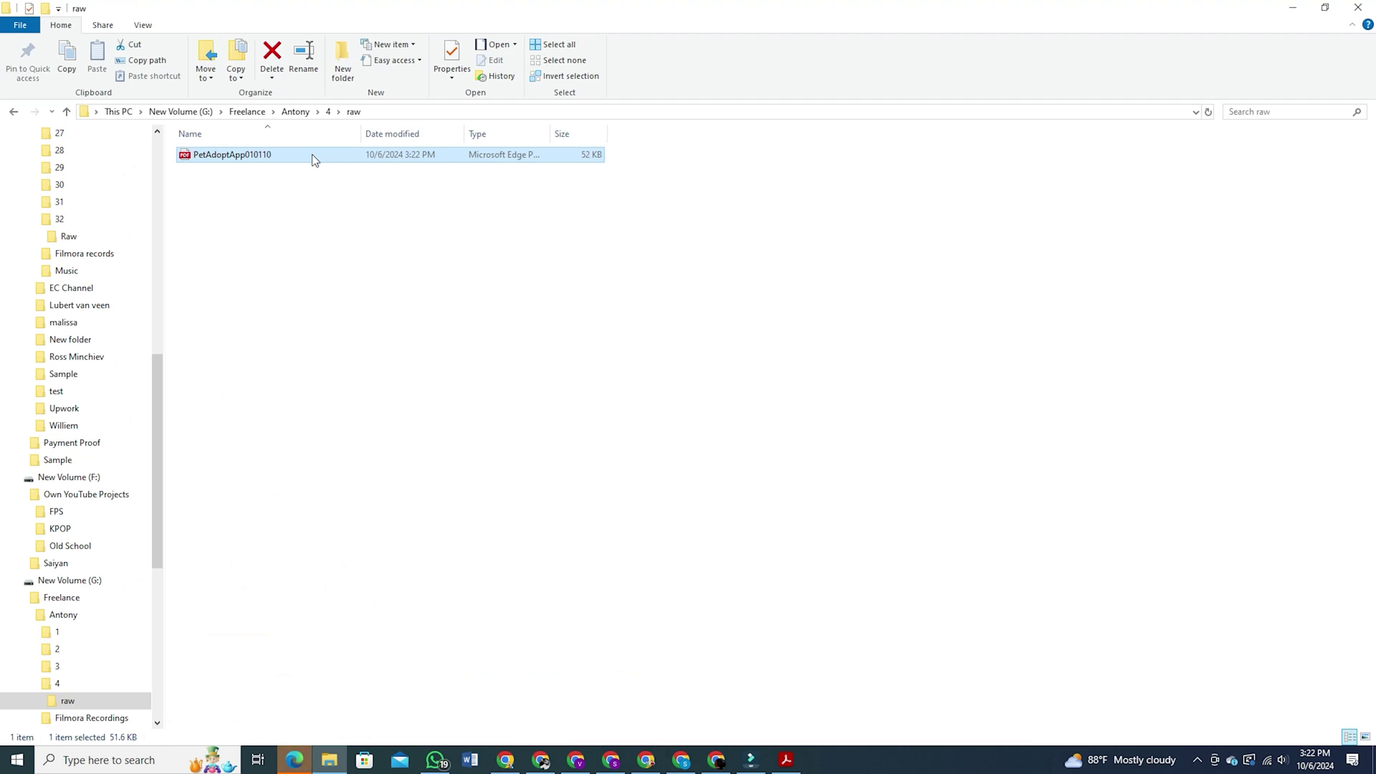
{"action": "double_click", "coordinate": [314, 154]}
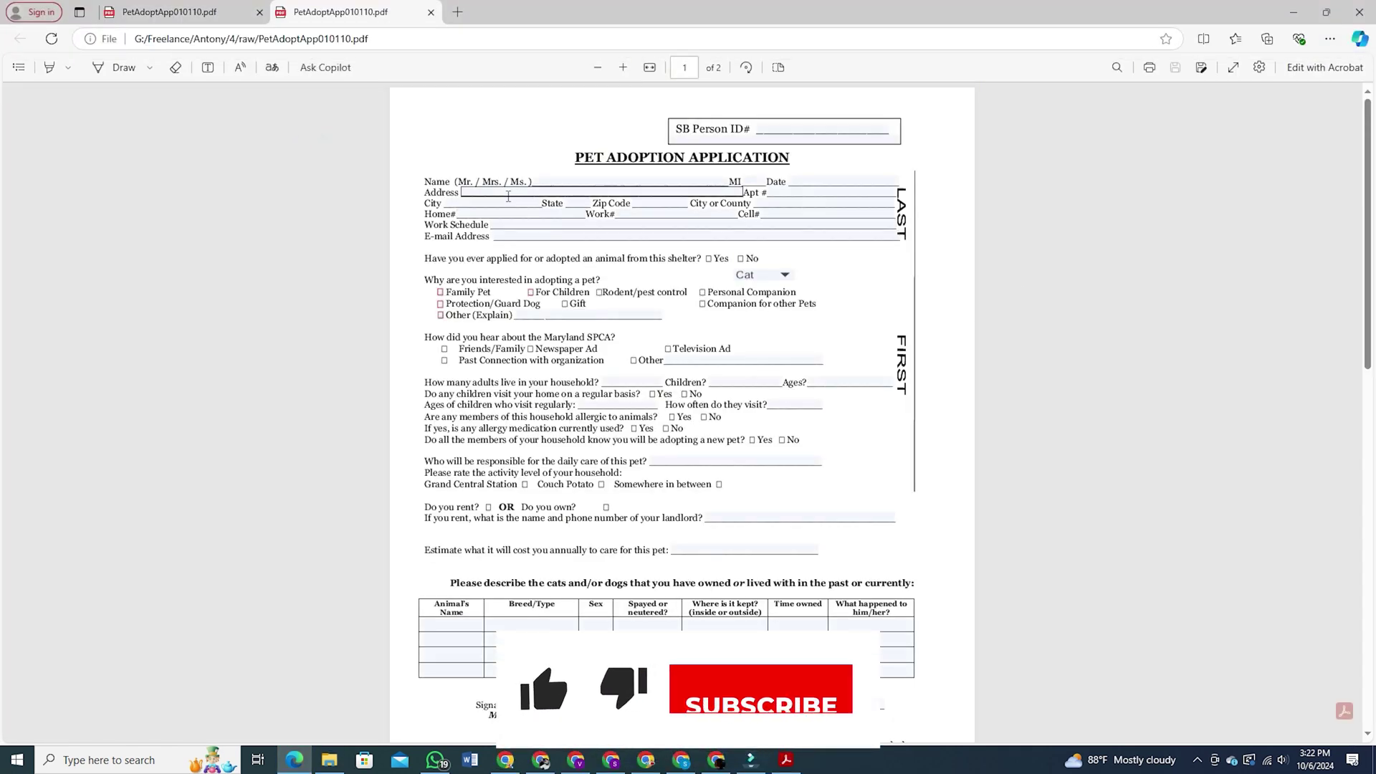
Type sample text into the saved form's Name field in Edge
{"action": "left_click", "coordinate": [564, 181]}
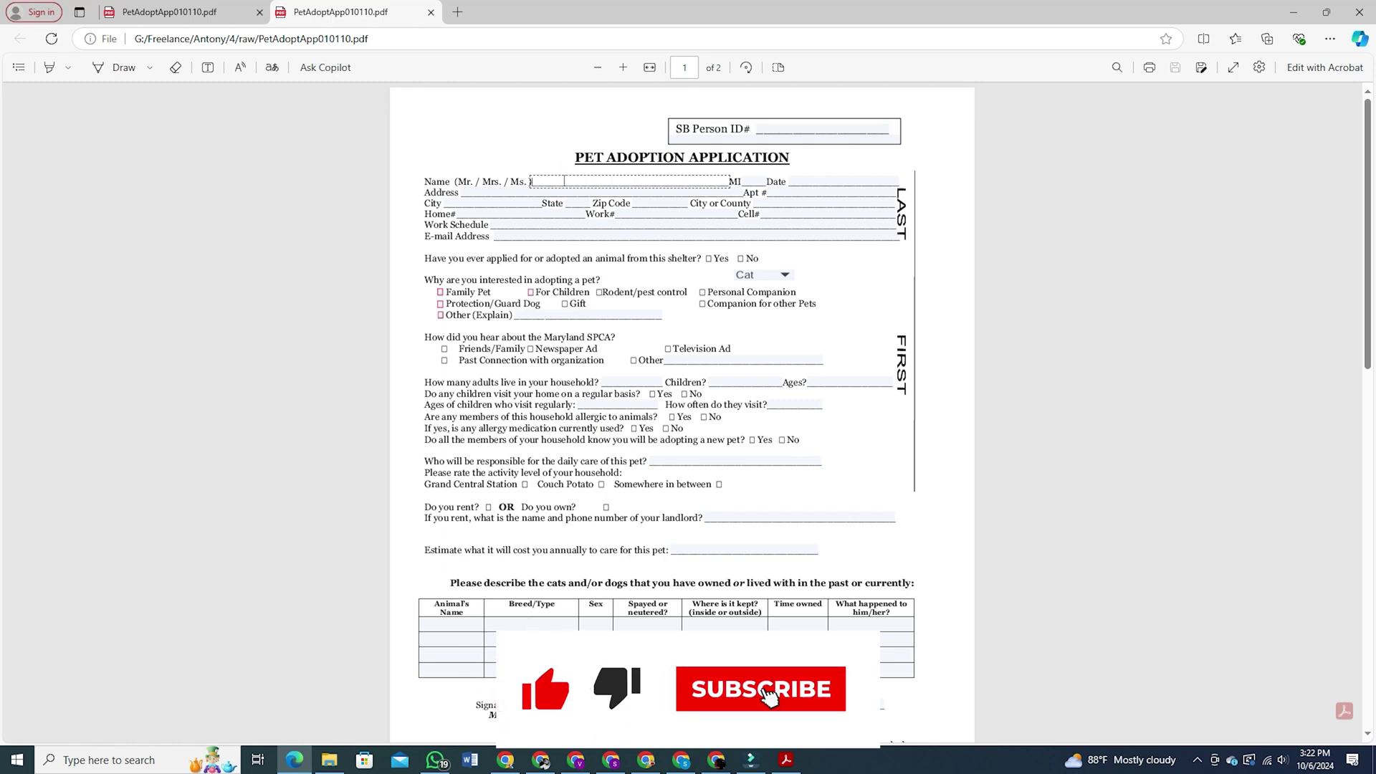
{"action": "type", "text": "aas"}
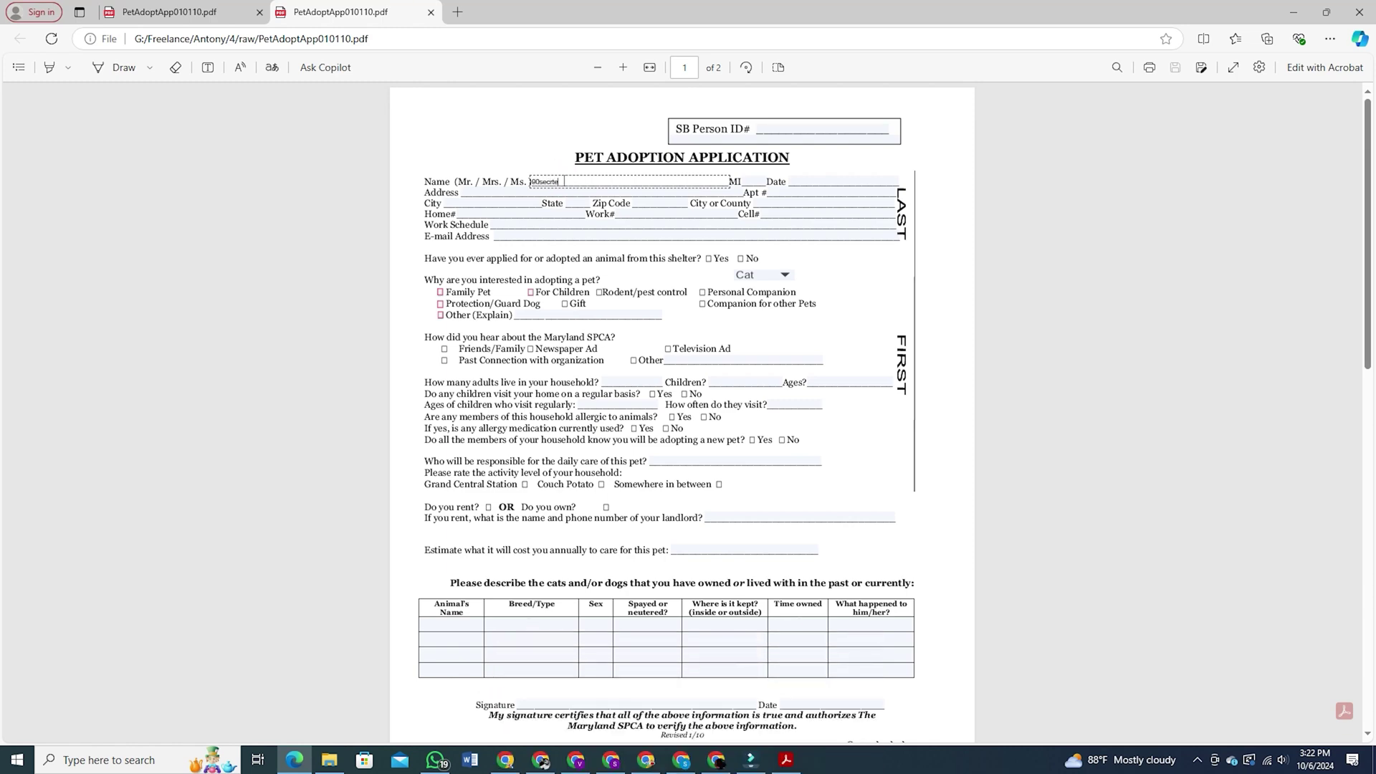
{"action": "type", "text": "ecret"}
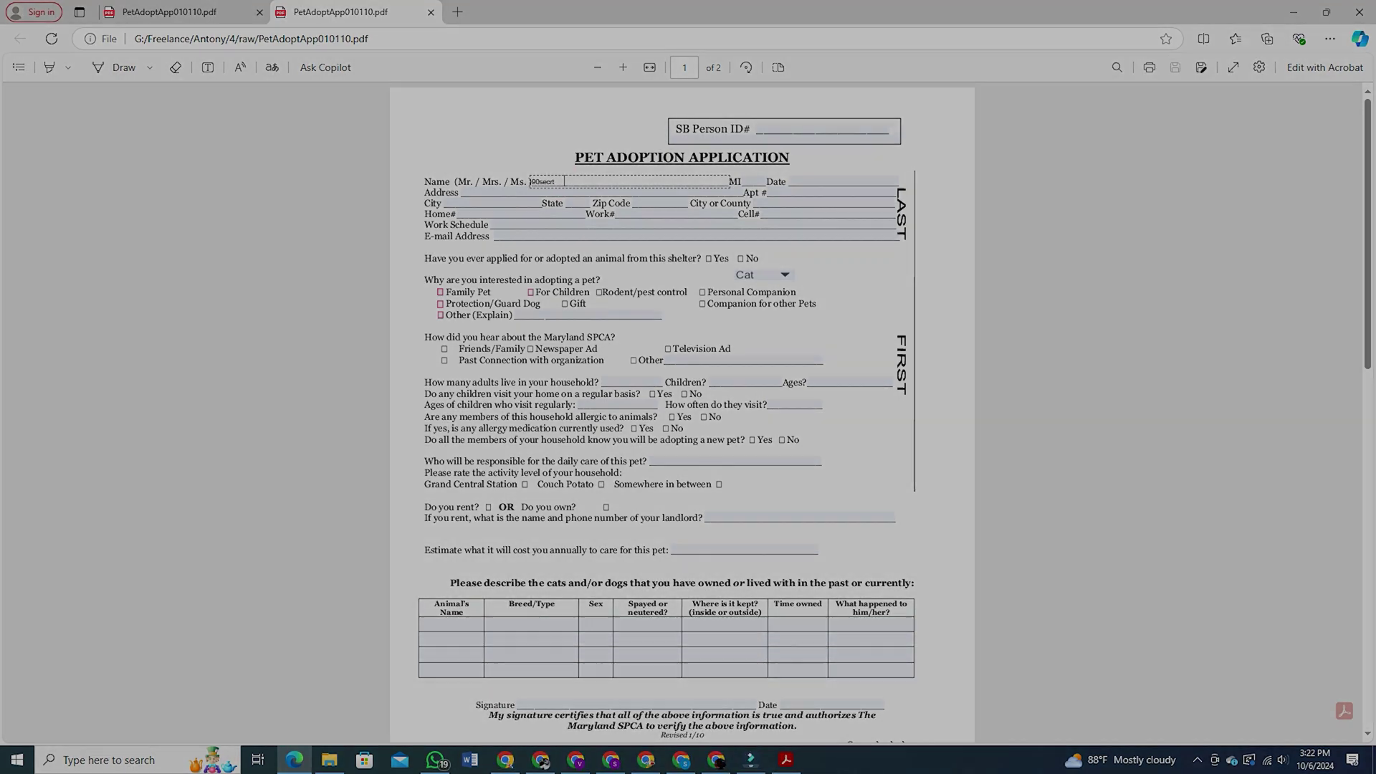